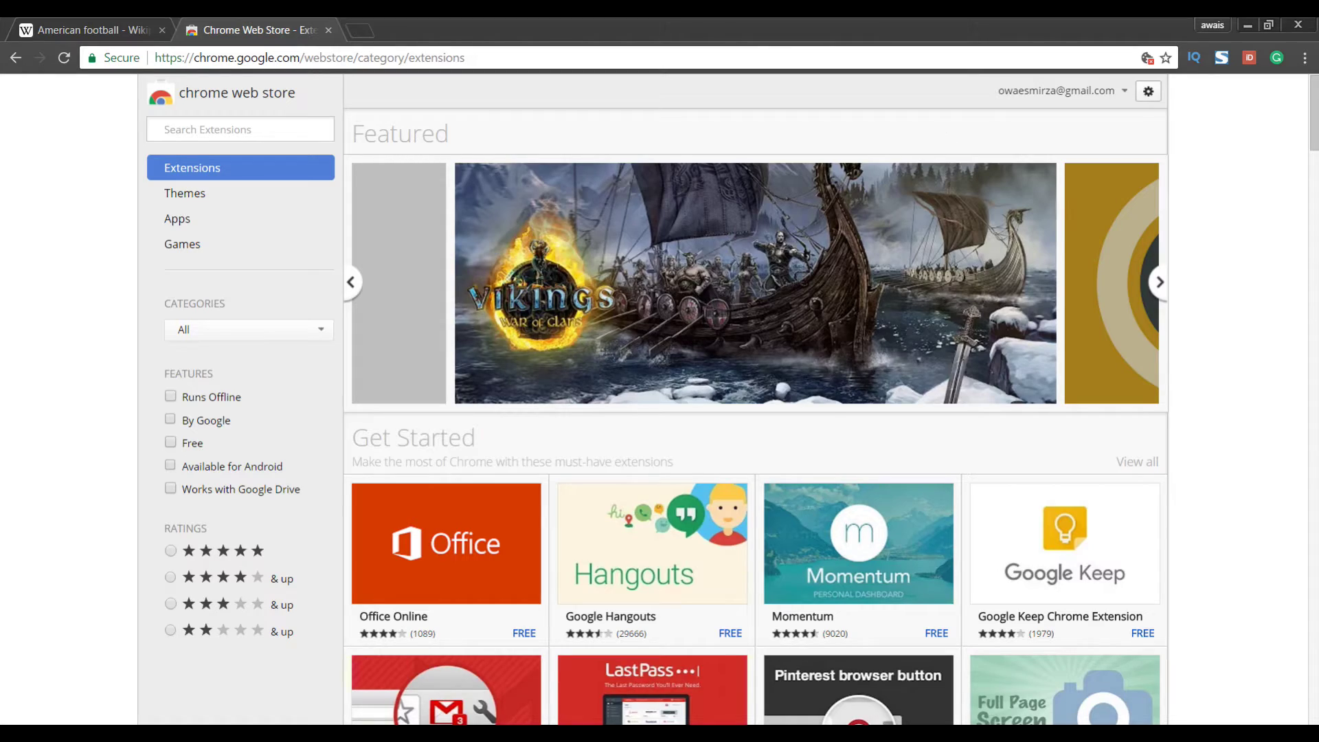
- Switch to the 'American football - Wikipedia' tab
{"action": "left_click", "coordinate": [100, 29]}
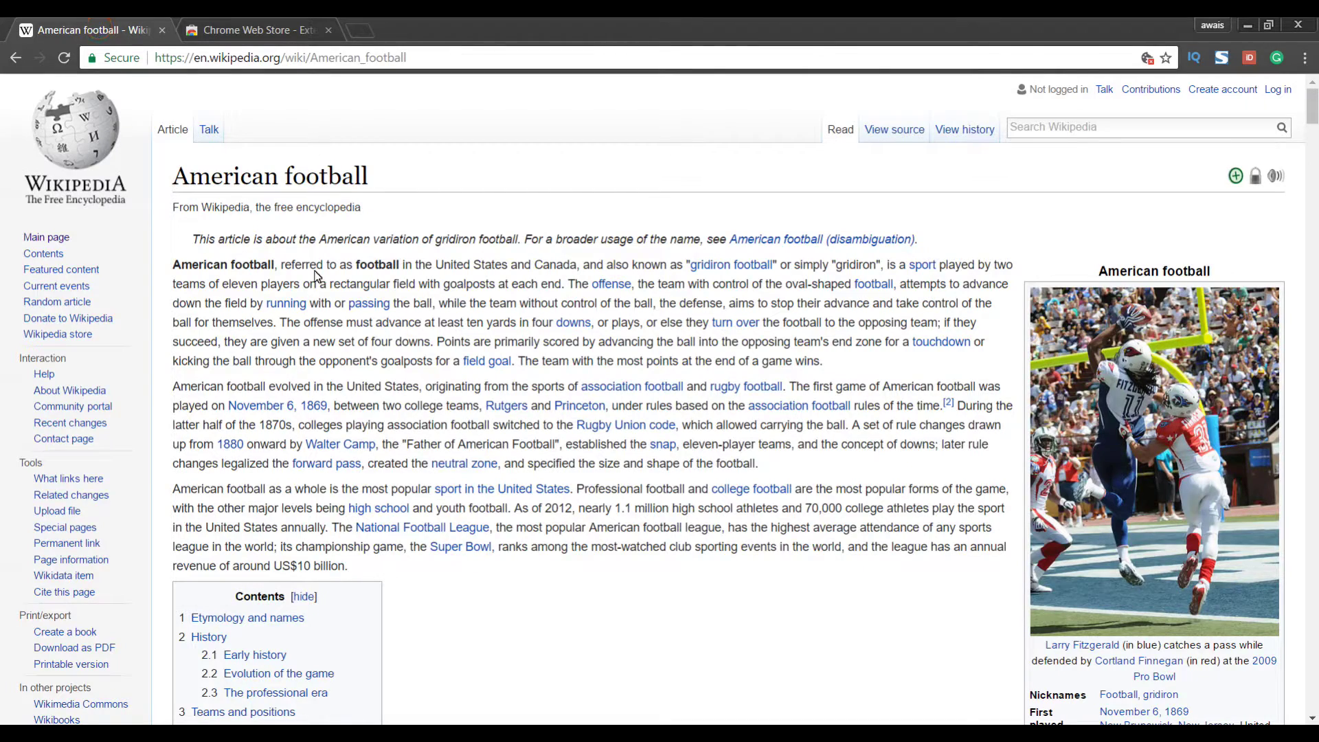
- Scroll the American football article down to Other countries and open FireShot's capture menu
{"action": "scroll", "coordinate": [538, 443], "scroll_direction": "down", "scroll_amount": 15}
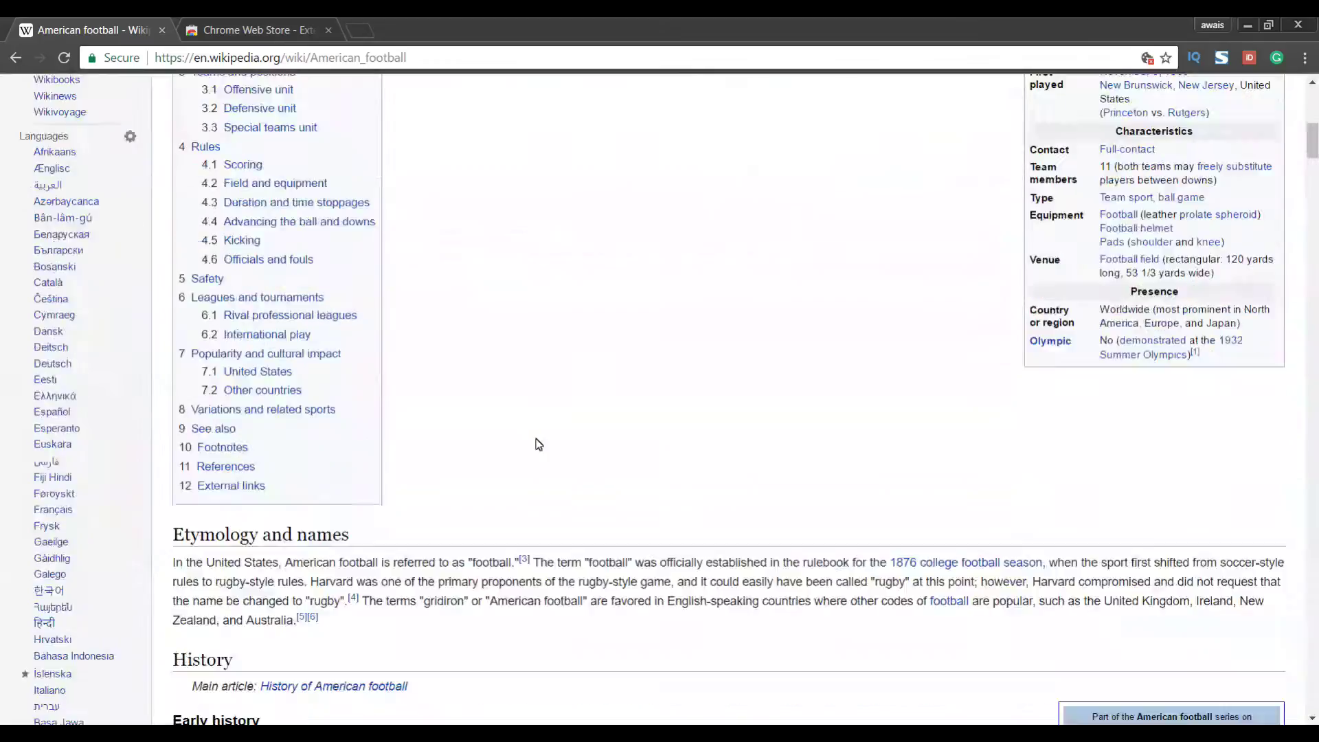
{"action": "scroll", "coordinate": [538, 444], "scroll_direction": "down", "scroll_amount": 20}
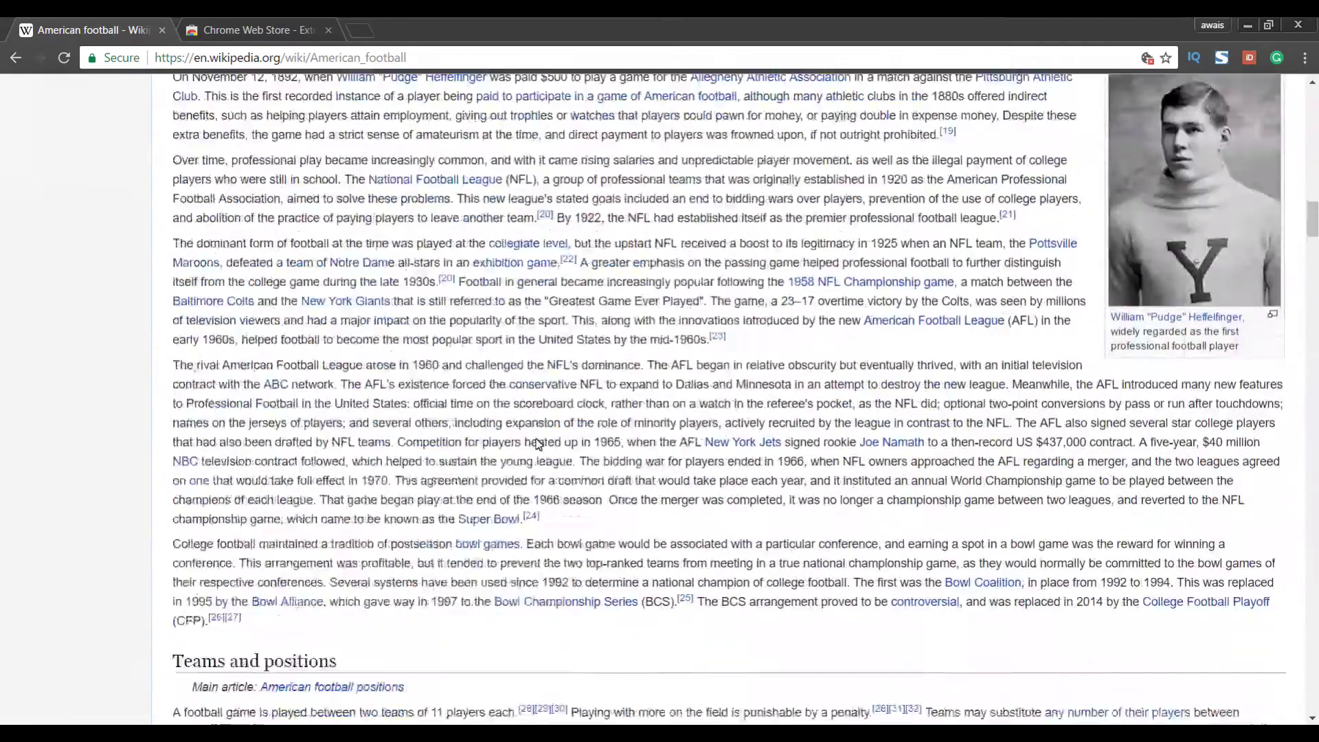
{"action": "scroll", "coordinate": [538, 444], "scroll_direction": "down", "scroll_amount": 7}
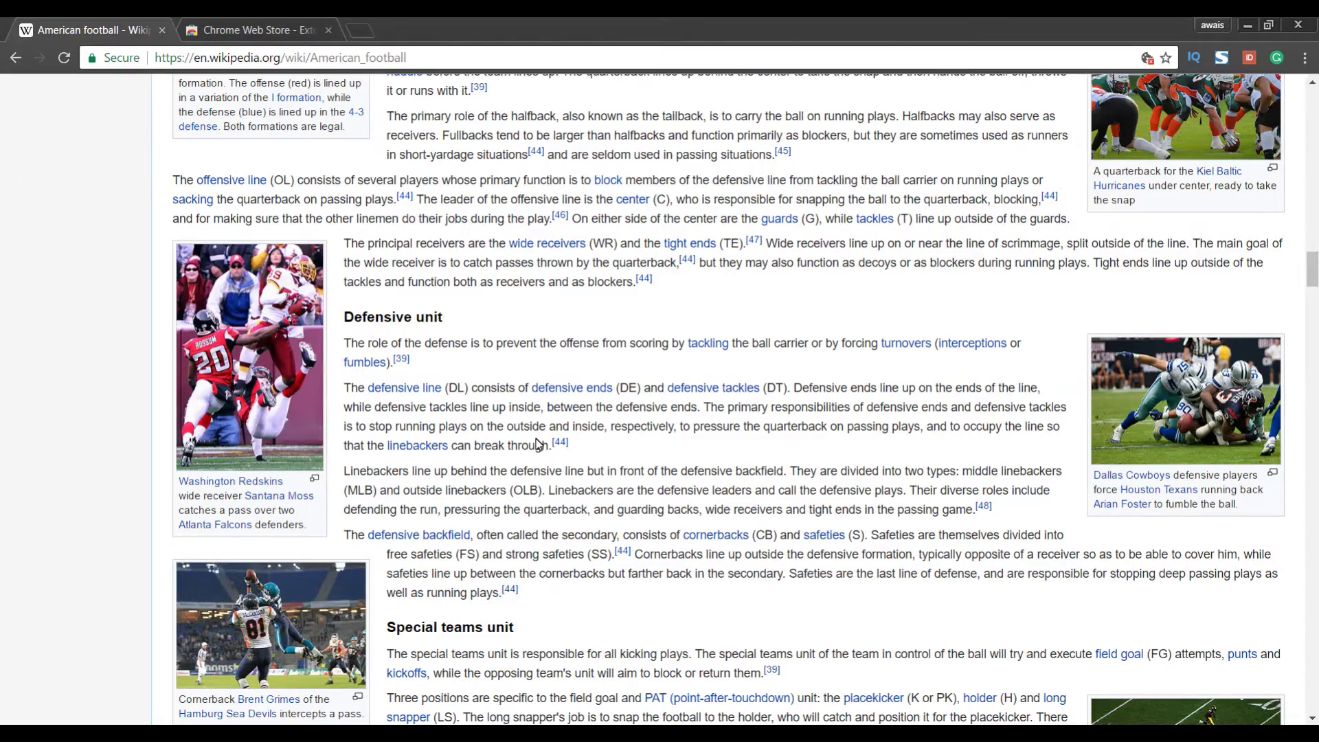
{"action": "scroll", "coordinate": [539, 443], "scroll_direction": "down", "scroll_amount": 6}
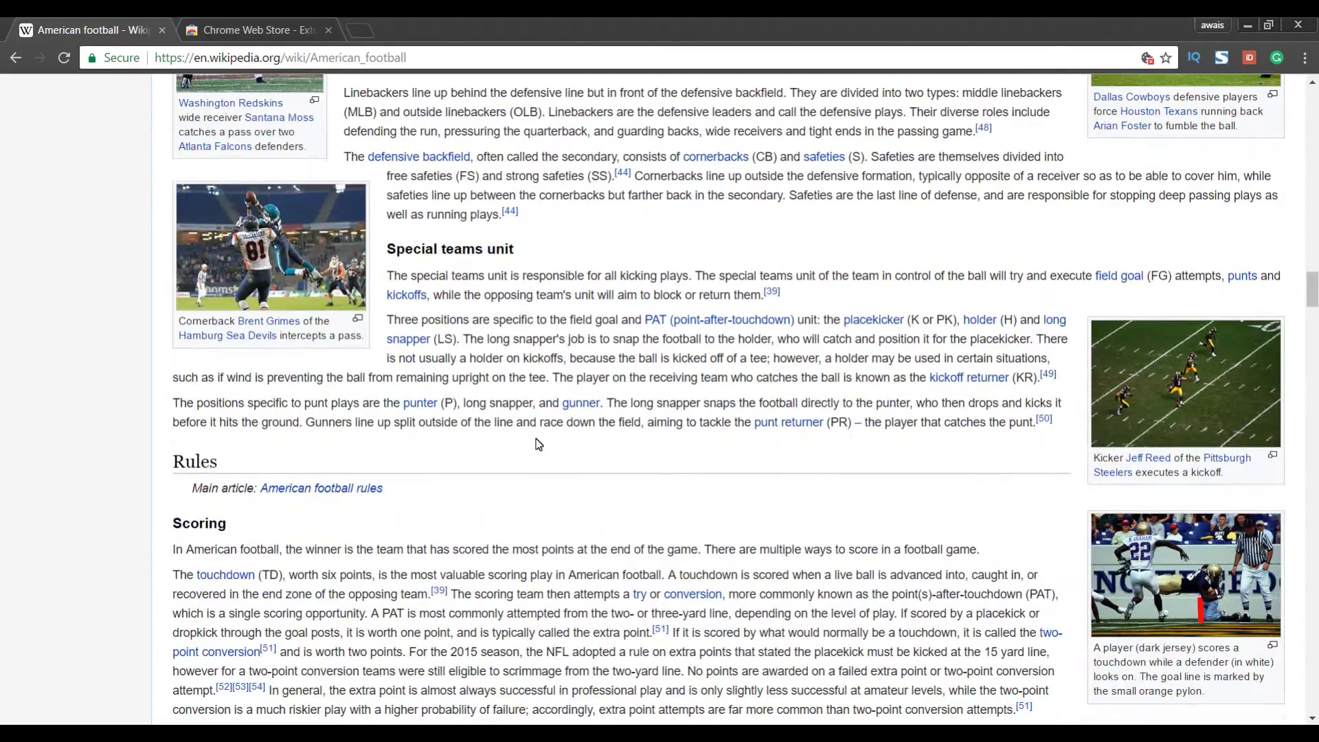
{"action": "scroll", "coordinate": [538, 444], "scroll_direction": "down", "scroll_amount": 18}
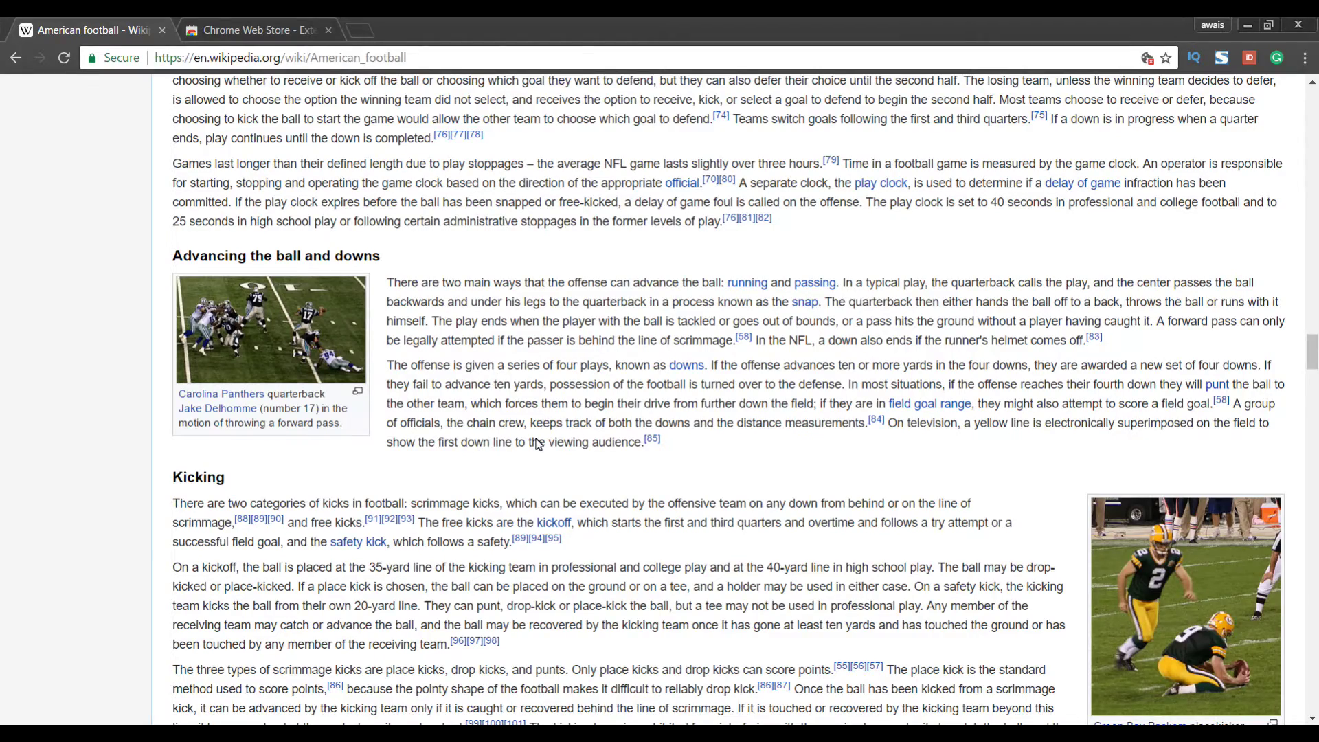
{"action": "scroll", "coordinate": [539, 443], "scroll_direction": "down", "scroll_amount": 10}
{"action": "scroll", "coordinate": [538, 444], "scroll_direction": "down", "scroll_amount": 8}
{"action": "scroll", "coordinate": [655, 246], "scroll_direction": "down", "scroll_amount": 2}
{"action": "scroll", "coordinate": [656, 253], "scroll_direction": "down", "scroll_amount": 18}
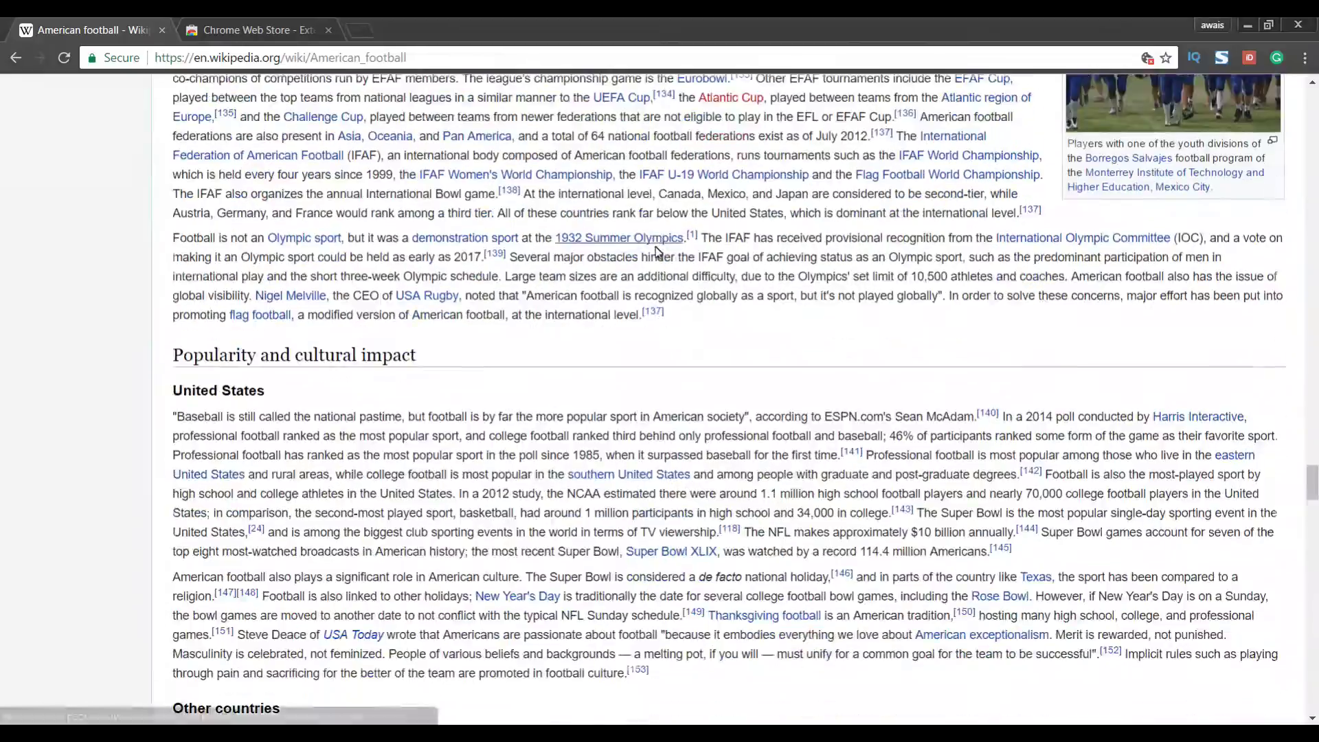
{"action": "scroll", "coordinate": [655, 246], "scroll_direction": "down", "scroll_amount": 5}
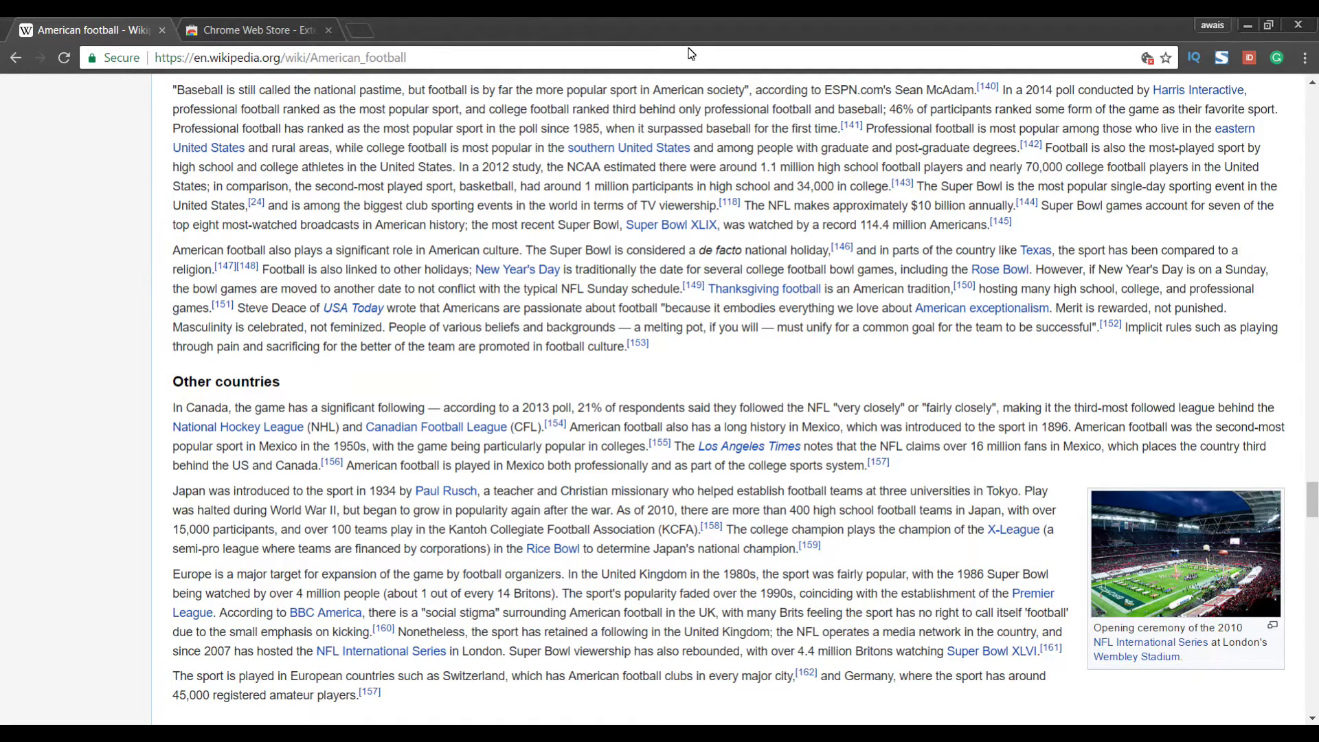
{"action": "left_click", "coordinate": [1222, 60]}
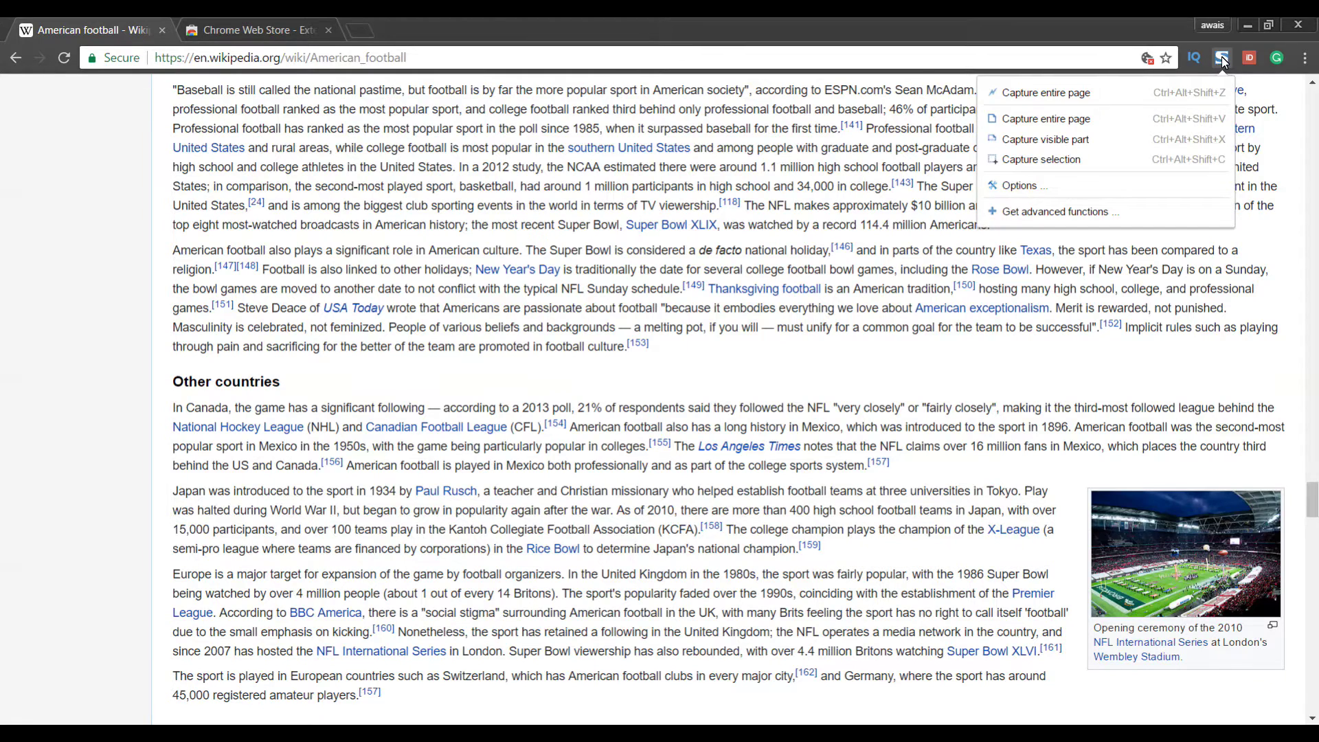
- Dismiss the FireShot capture menu and return to the Chrome Web Store extensions tab
{"action": "left_click", "coordinate": [632, 274]}
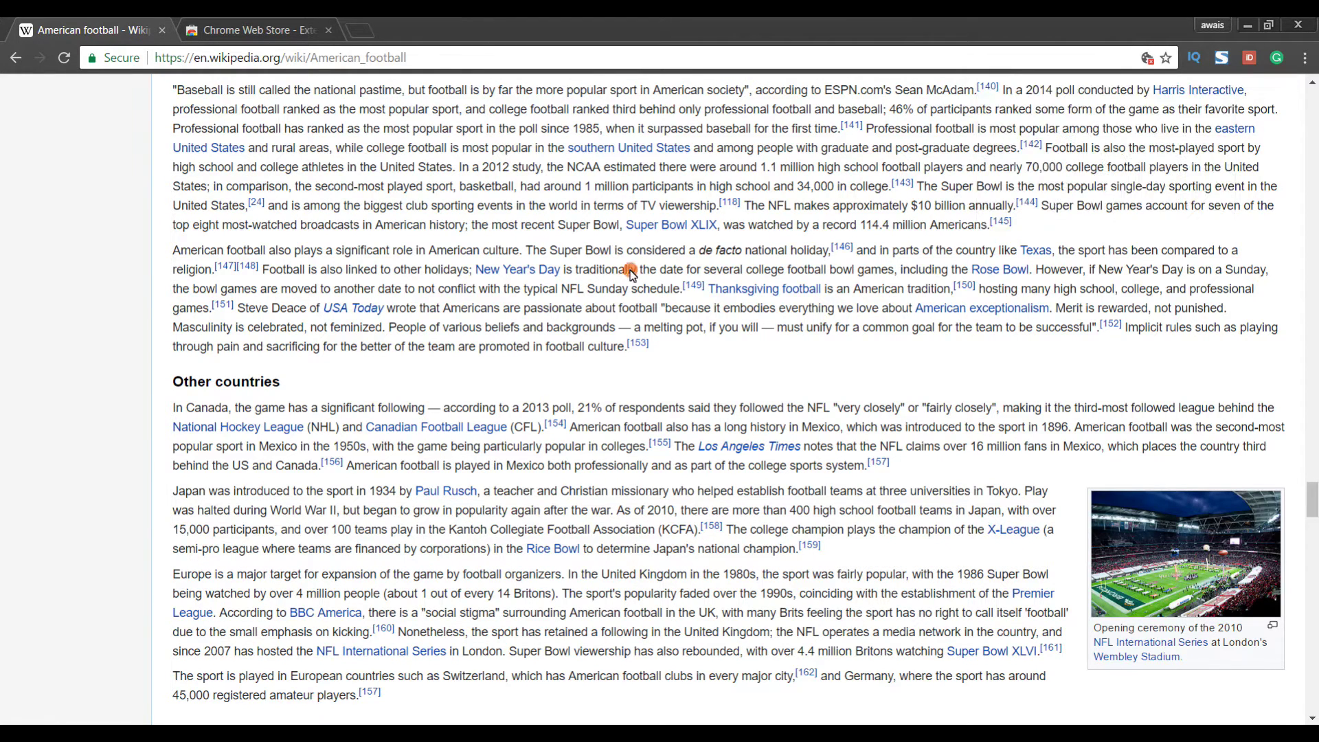
{"action": "left_click", "coordinate": [255, 36]}
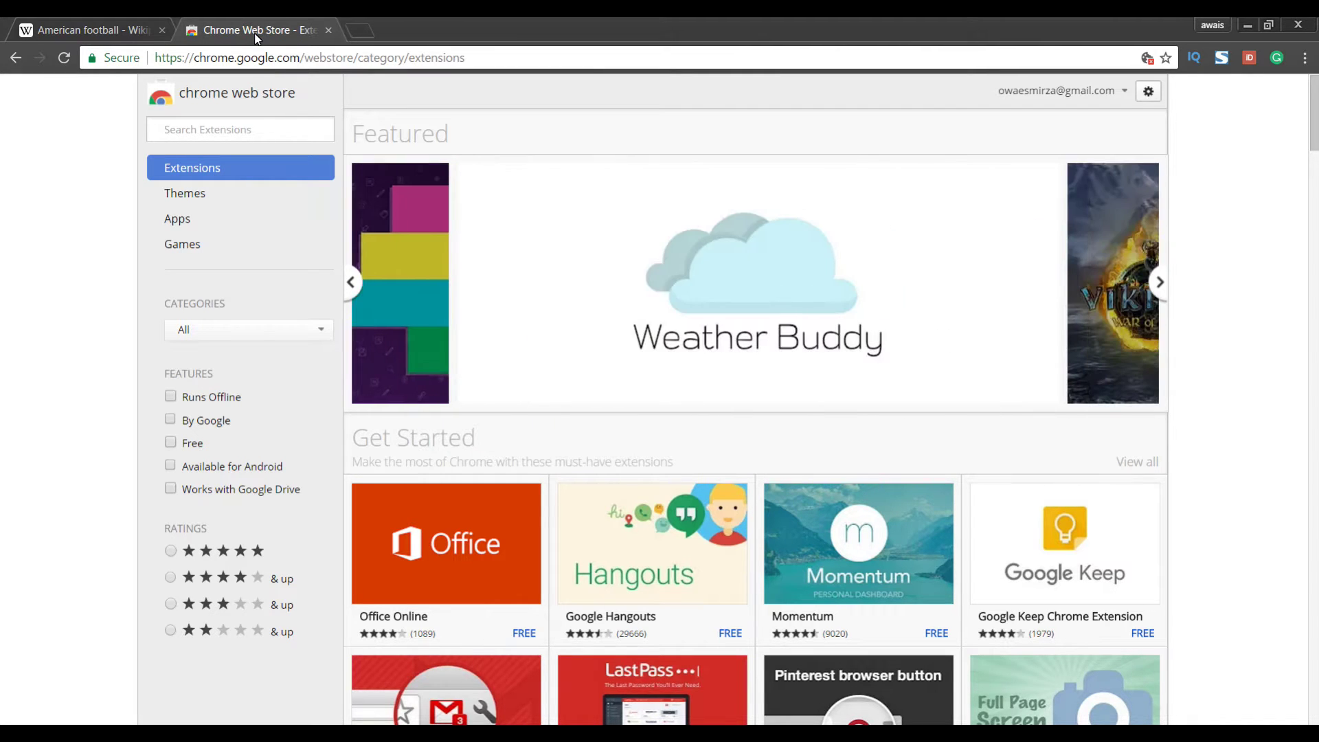
- Search the store's extensions for 'fireshot', then return to the American football article tab
{"action": "left_click", "coordinate": [228, 138]}
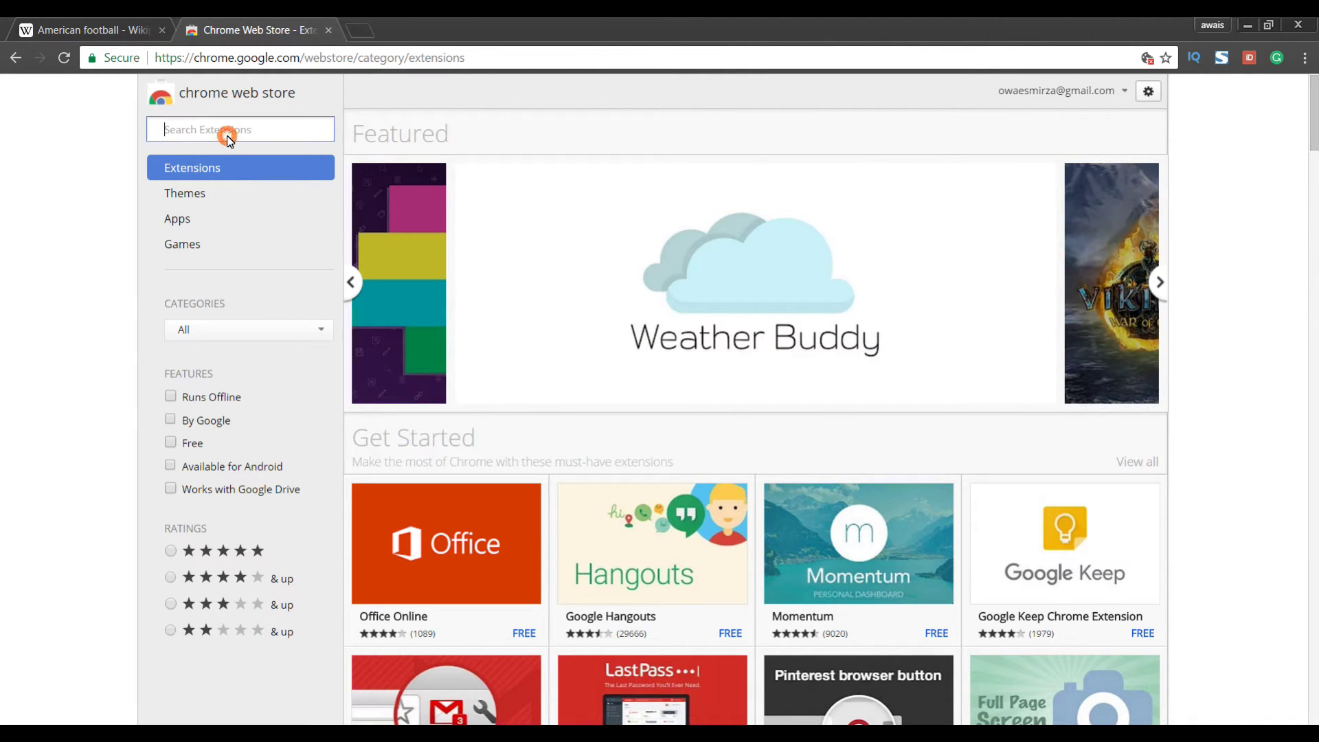
{"action": "type", "text": "fir"}
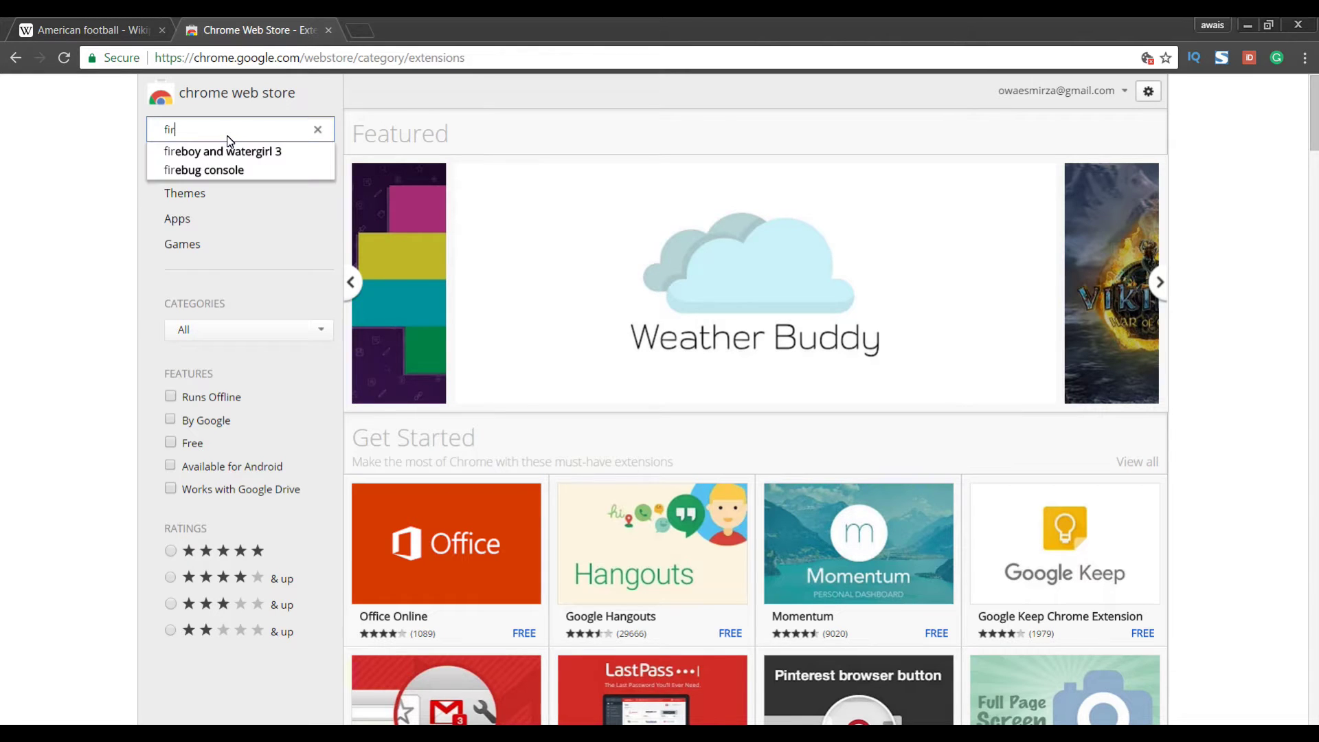
{"action": "type", "text": "eshot"}
{"action": "key", "text": "Return"}
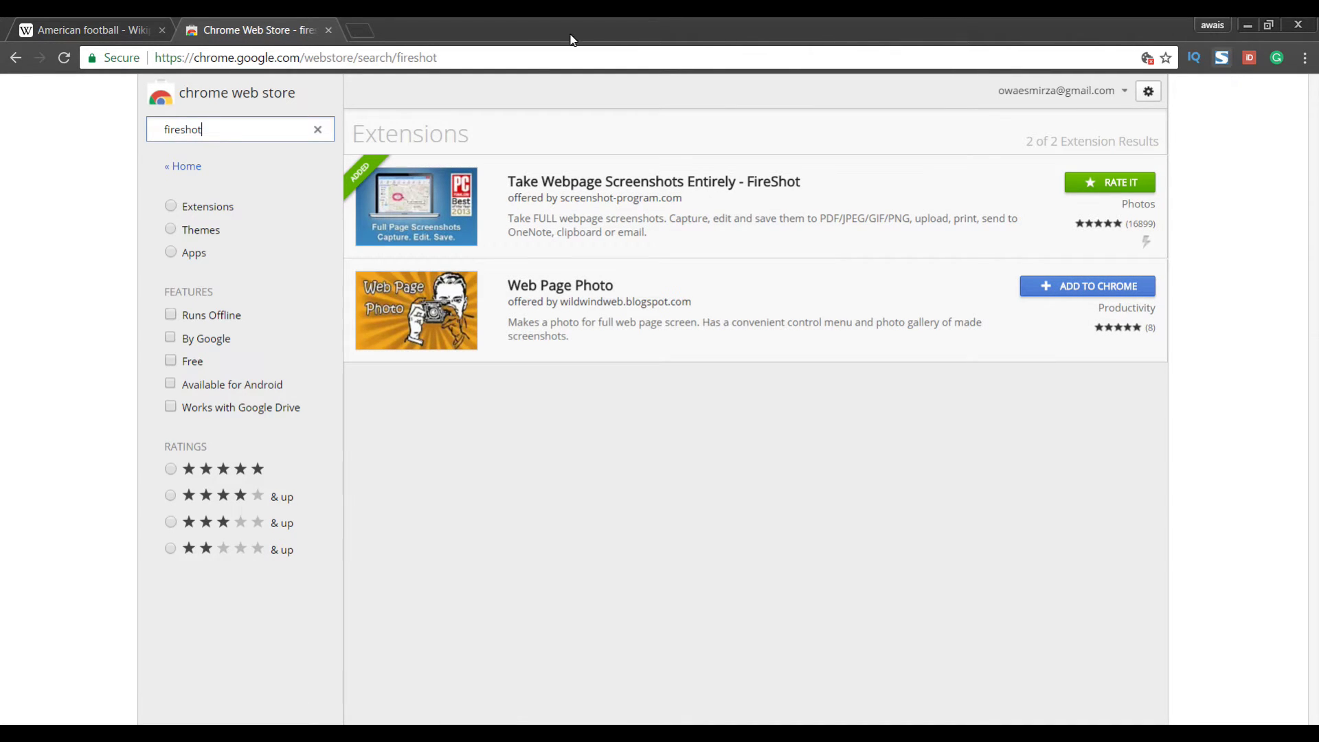
{"action": "left_click", "coordinate": [64, 24]}
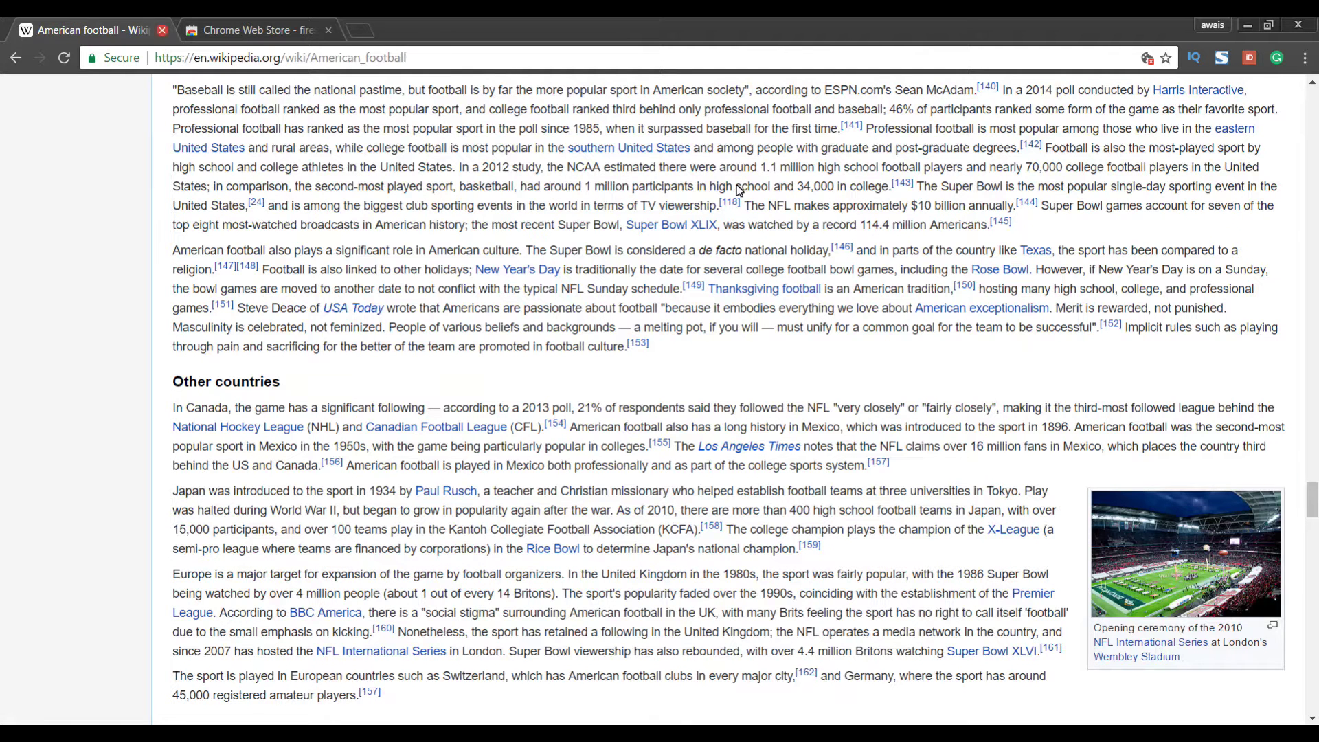
- Capture a FireShot selection of the article from United States down to X-League
{"action": "left_click", "coordinate": [1227, 60]}
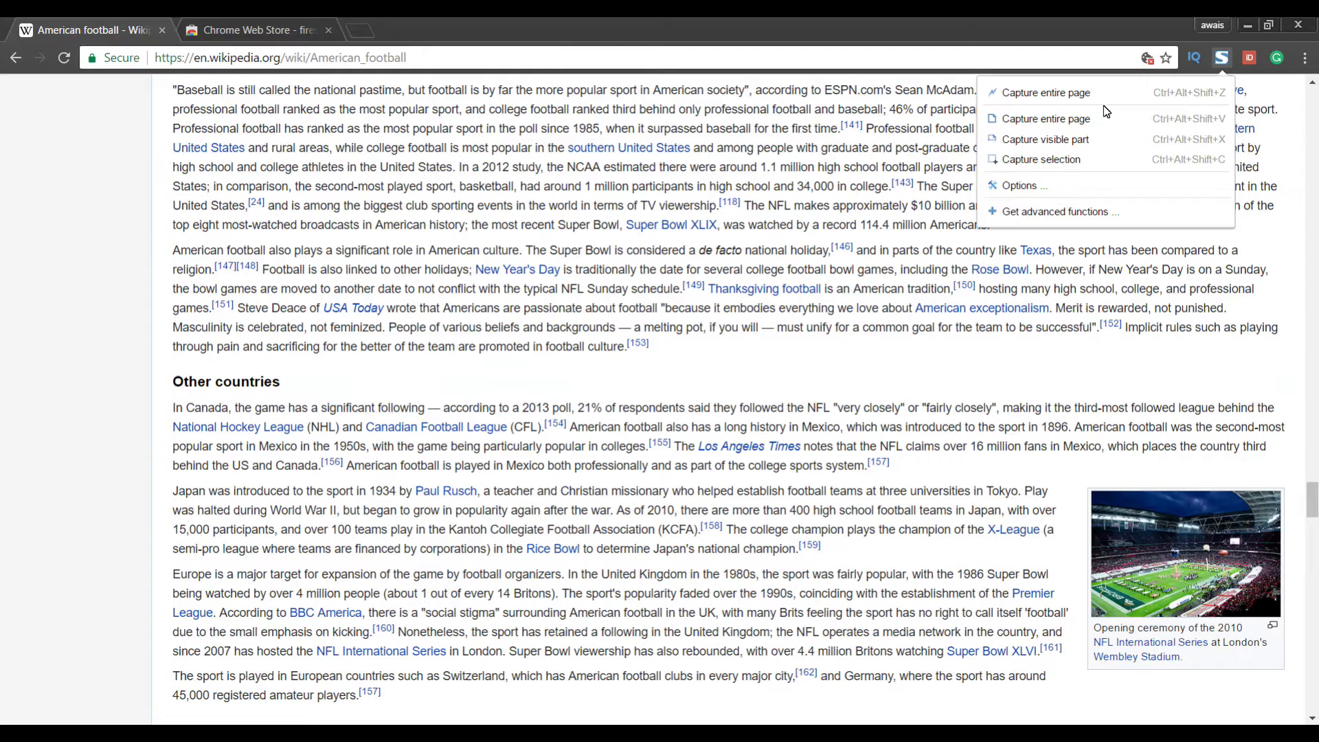
{"action": "left_click", "coordinate": [1053, 157]}
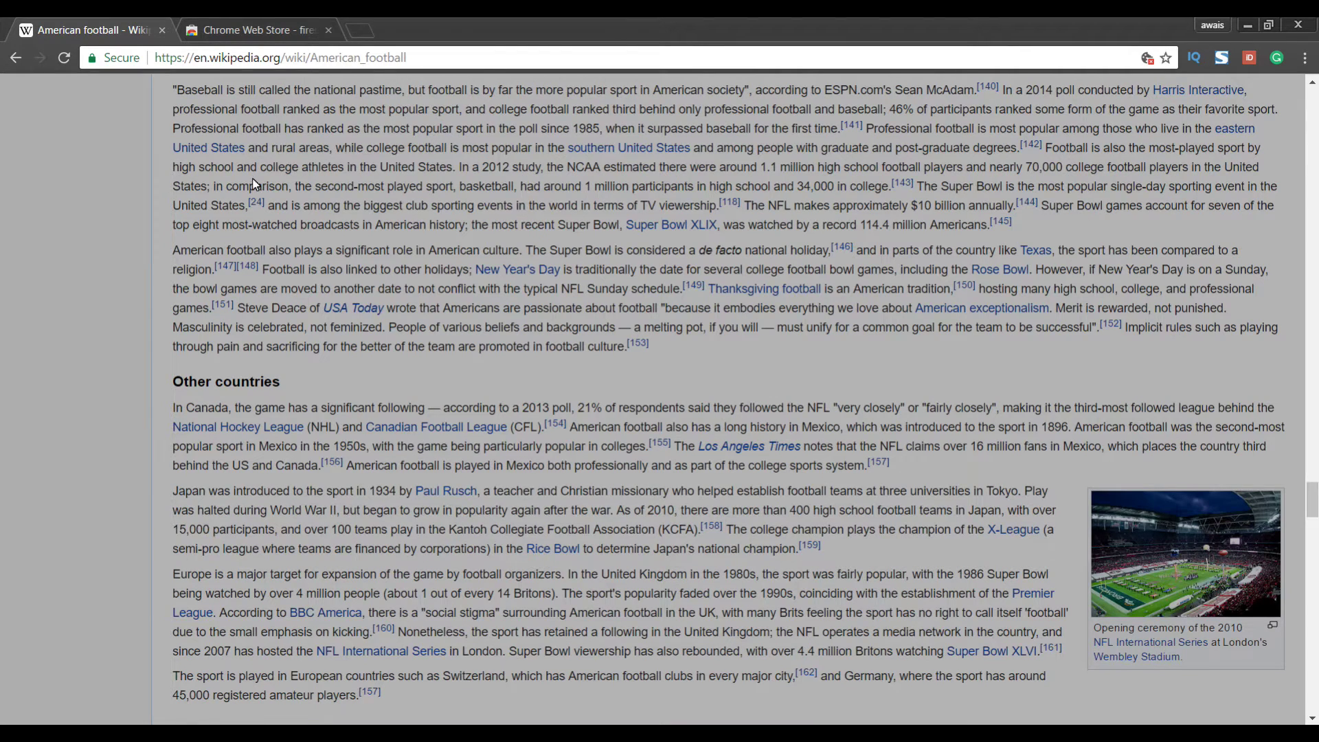
{"action": "left_click_drag", "start_coordinate": [173, 150], "coordinate": [1073, 563]}
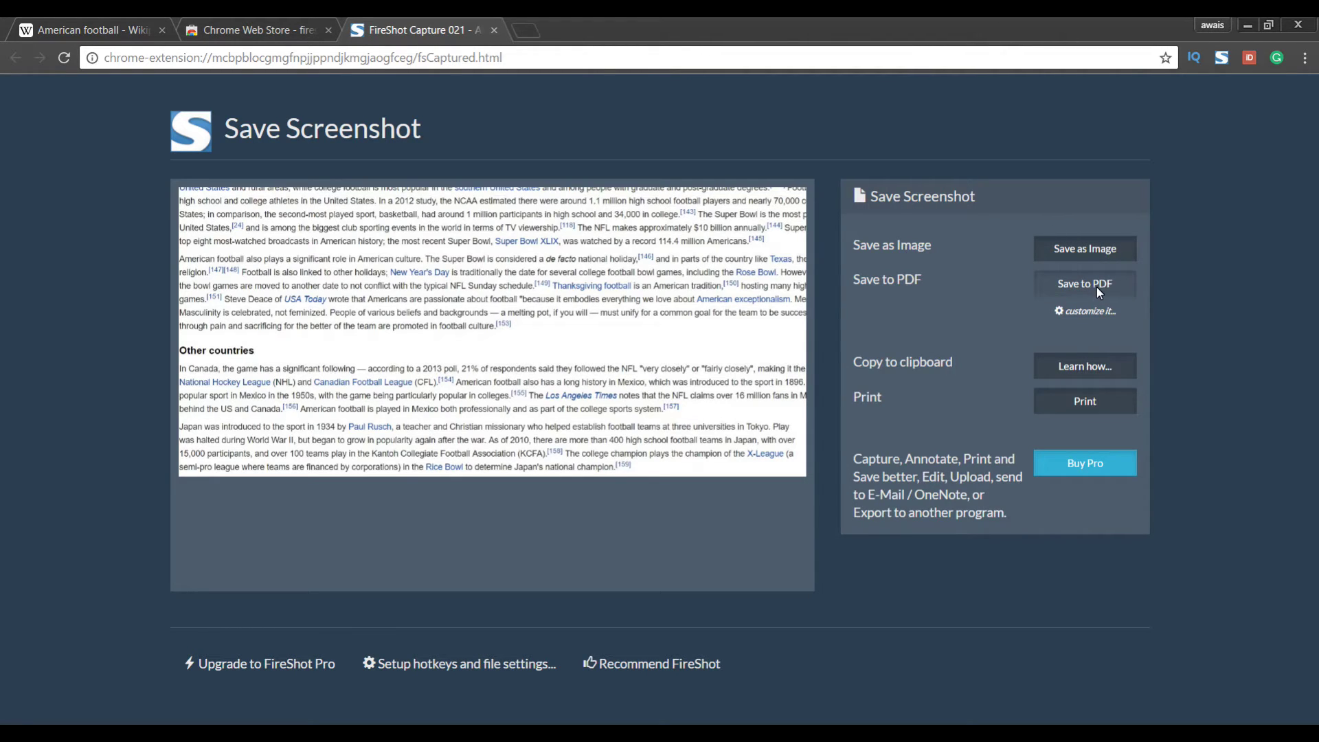
{"action": "left_click", "coordinate": [494, 30]}
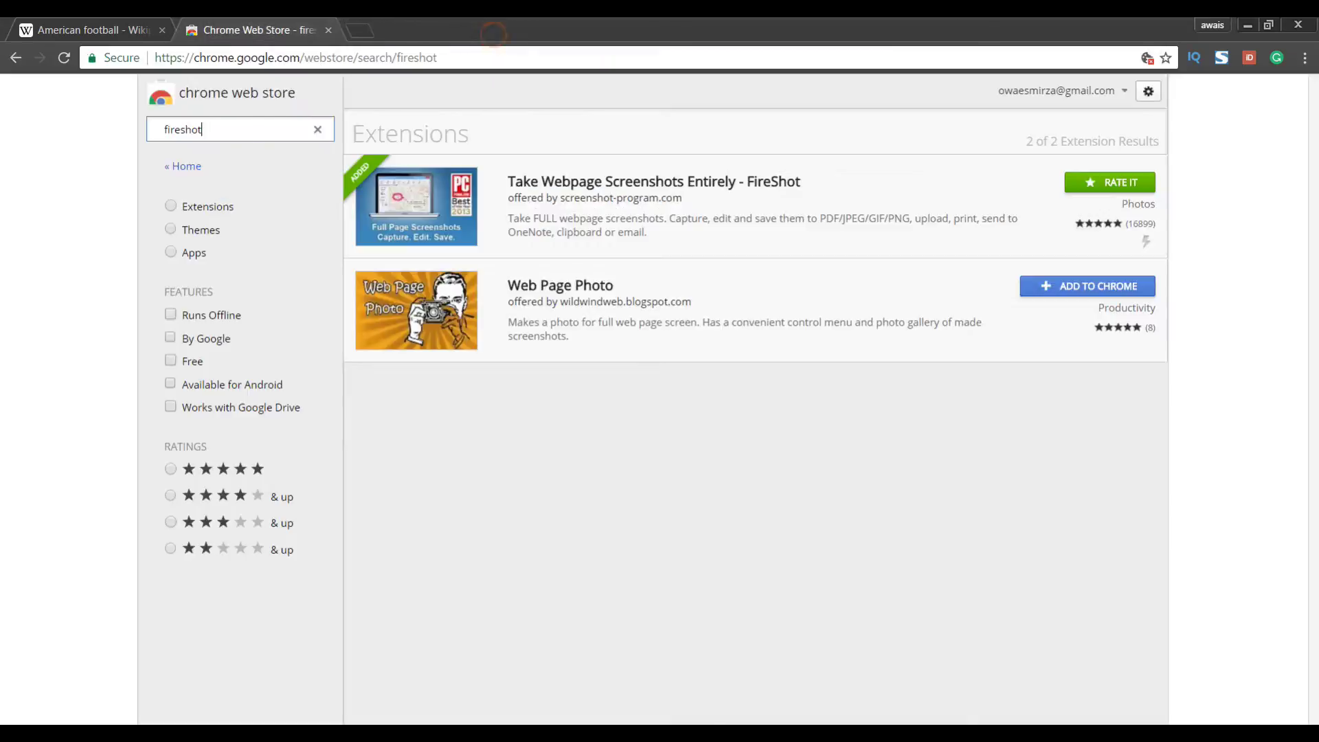
{"action": "left_click", "coordinate": [116, 28]}
{"action": "scroll", "coordinate": [1034, 226], "scroll_direction": "up", "scroll_amount": 20}
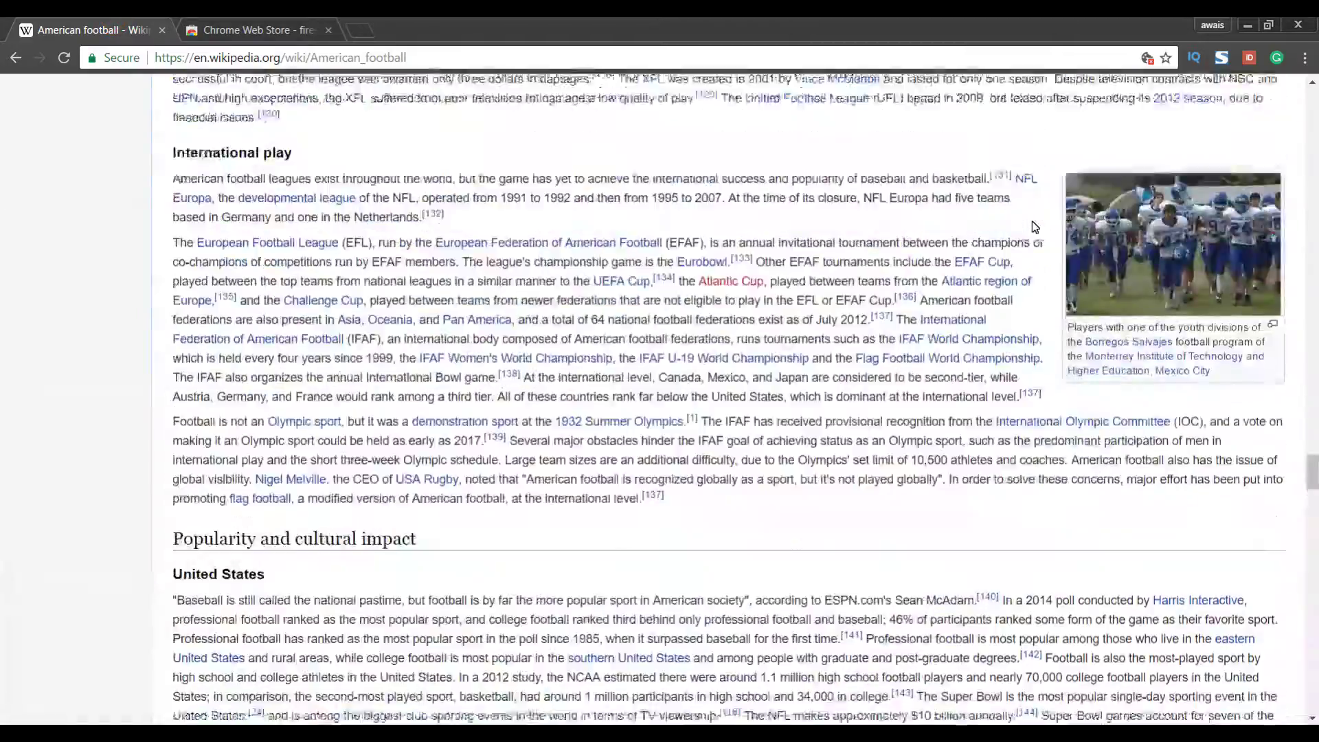
{"action": "scroll", "coordinate": [1034, 227], "scroll_direction": "up", "scroll_amount": 20}
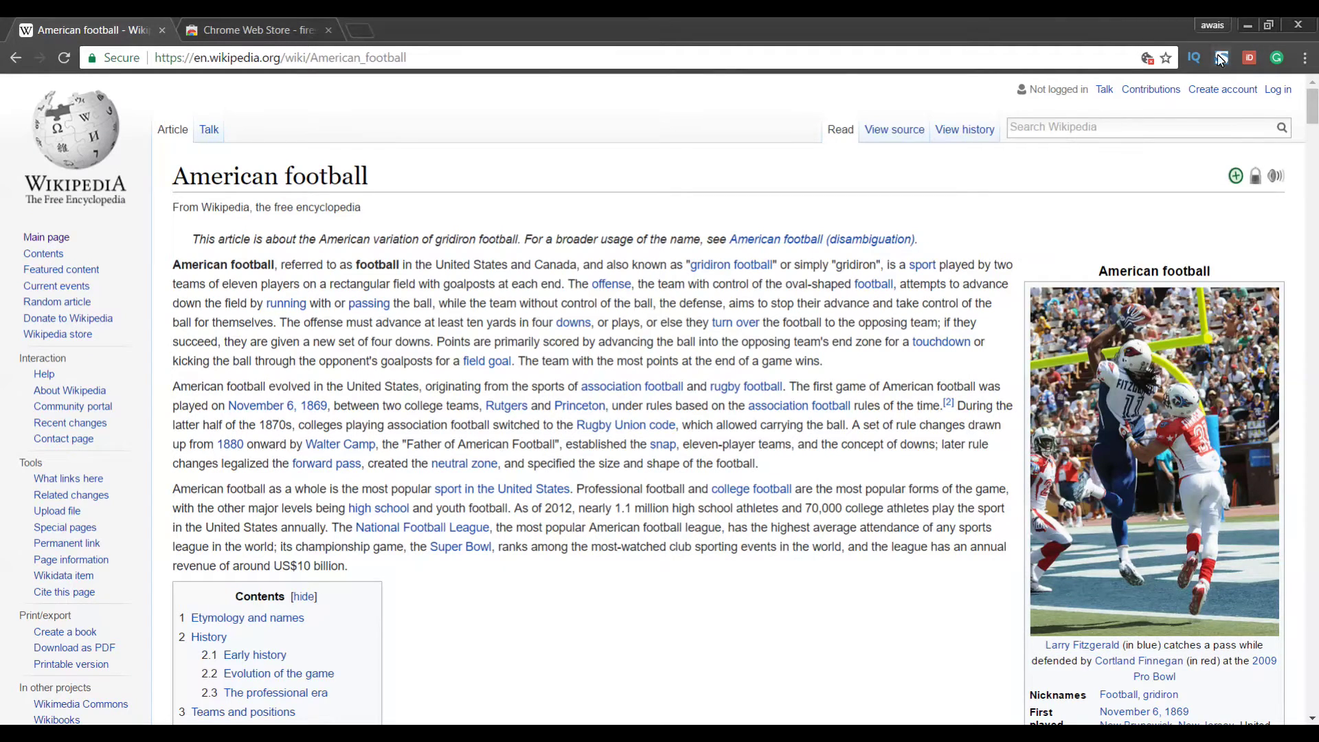
- Take a FireShot full-page capture of the entire American football article
{"action": "left_click", "coordinate": [1219, 59]}
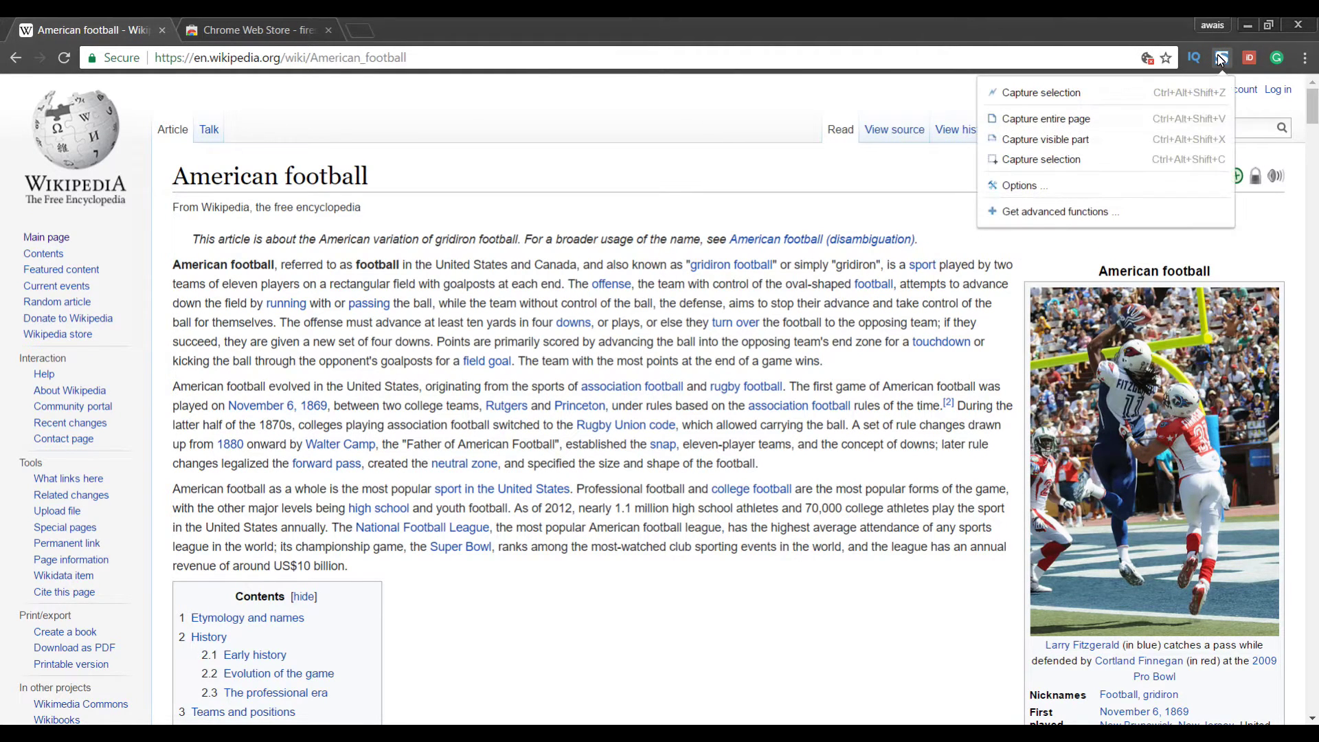
{"action": "left_click", "coordinate": [1041, 124]}
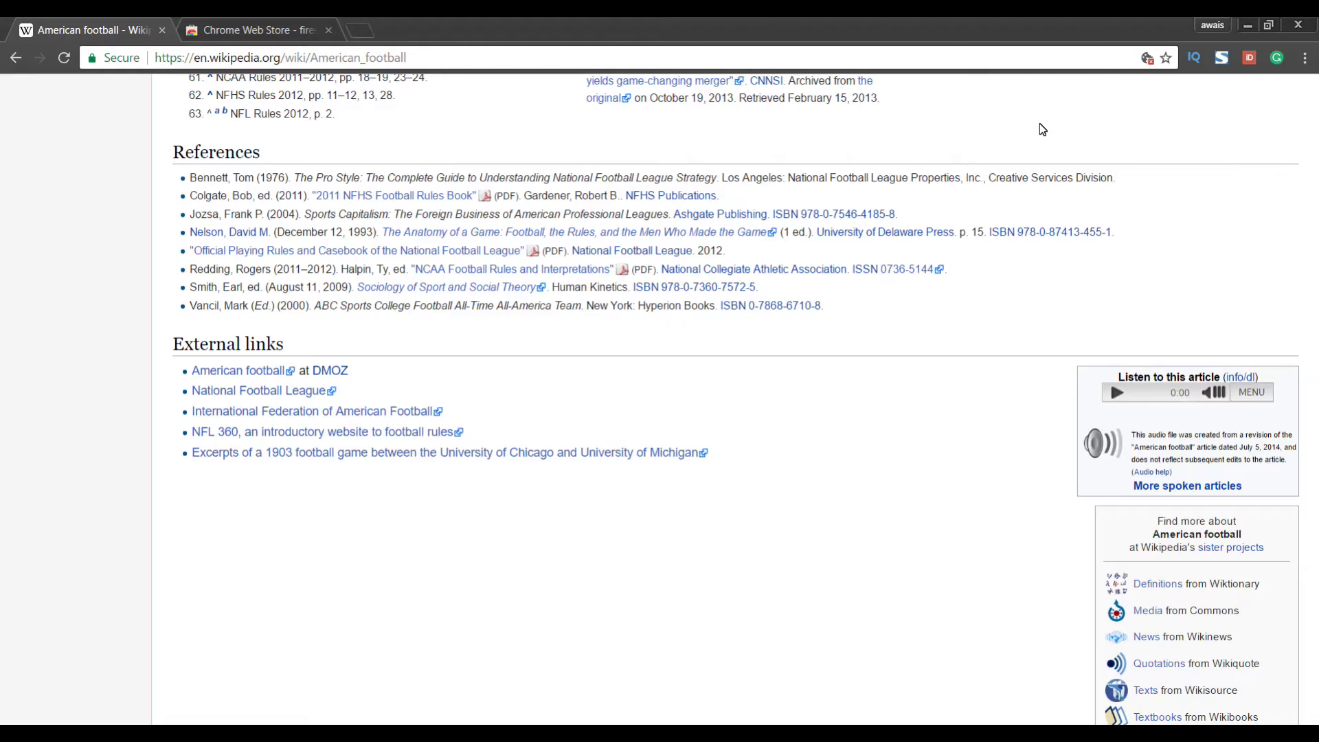
{"action": "key", "text": "Home"}
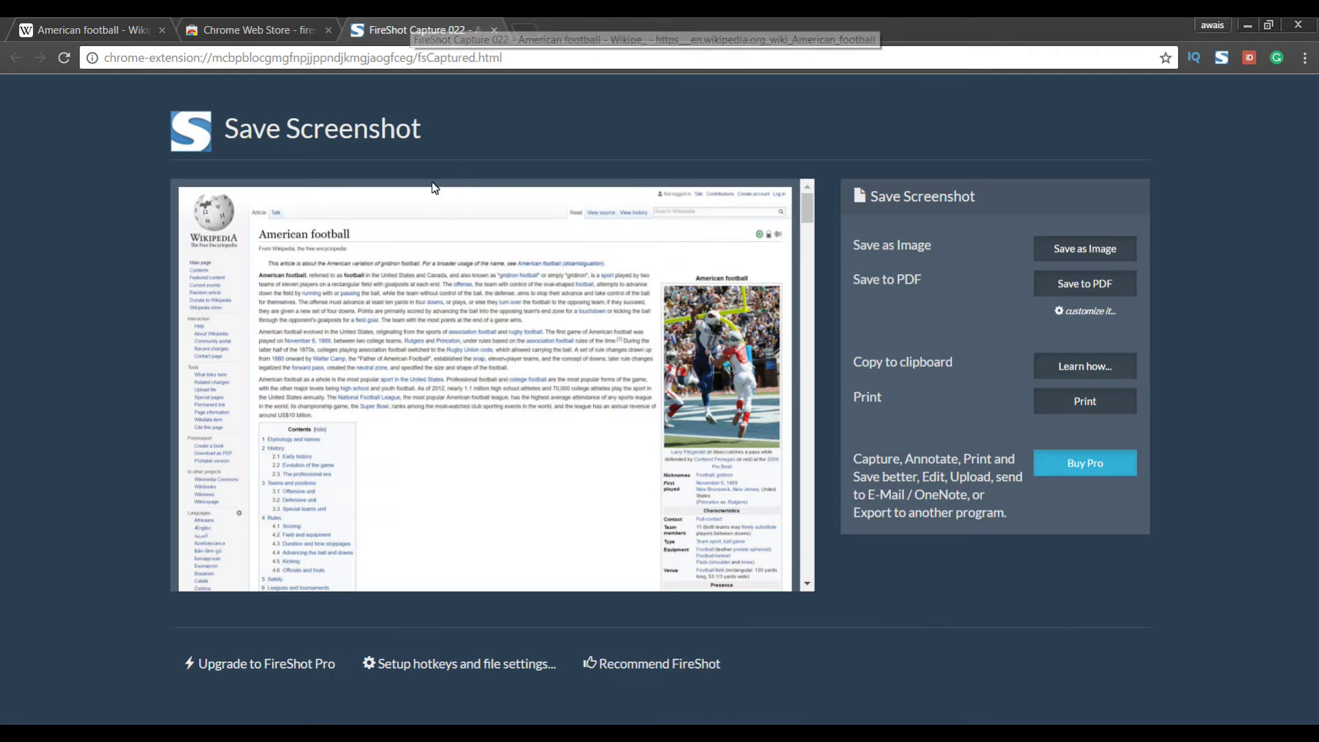
{"action": "scroll", "coordinate": [472, 339], "scroll_direction": "down", "scroll_amount": 10}
{"action": "scroll", "coordinate": [472, 339], "scroll_direction": "down", "scroll_amount": 15}
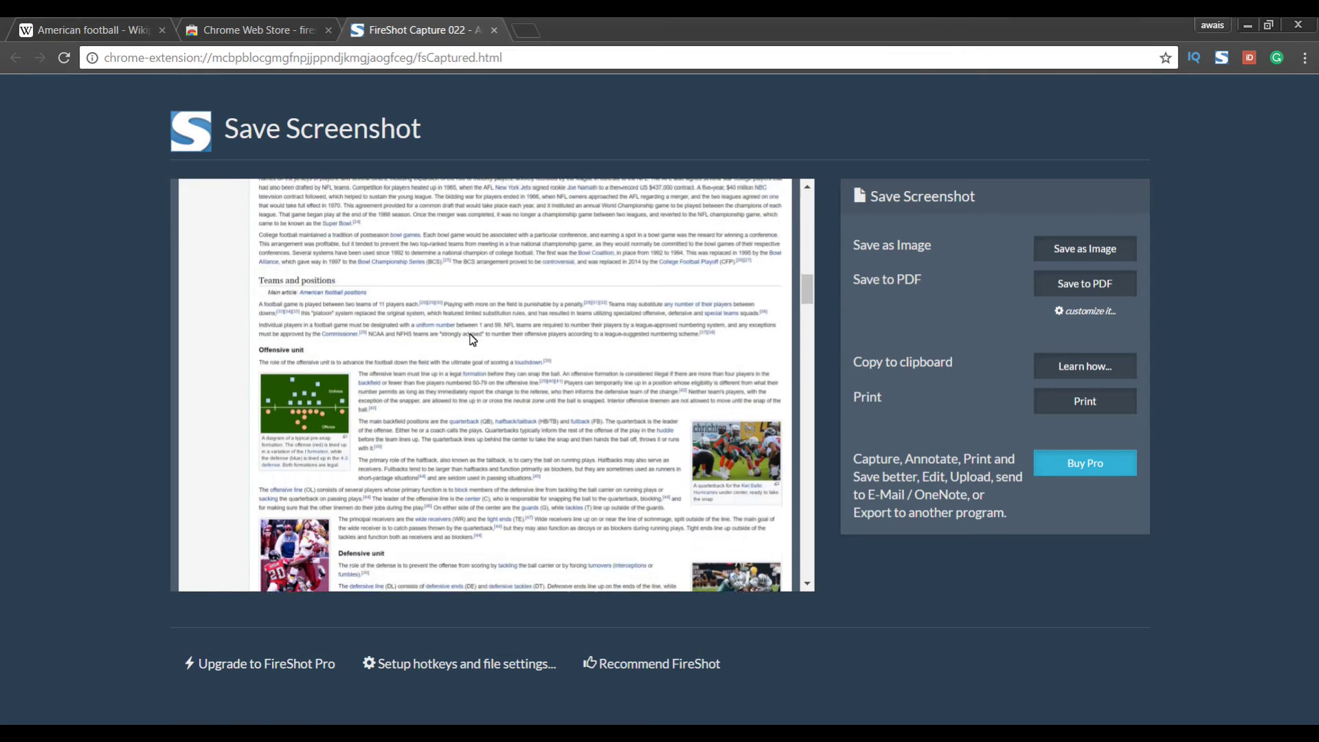
{"action": "scroll", "coordinate": [472, 340], "scroll_direction": "down", "scroll_amount": 15}
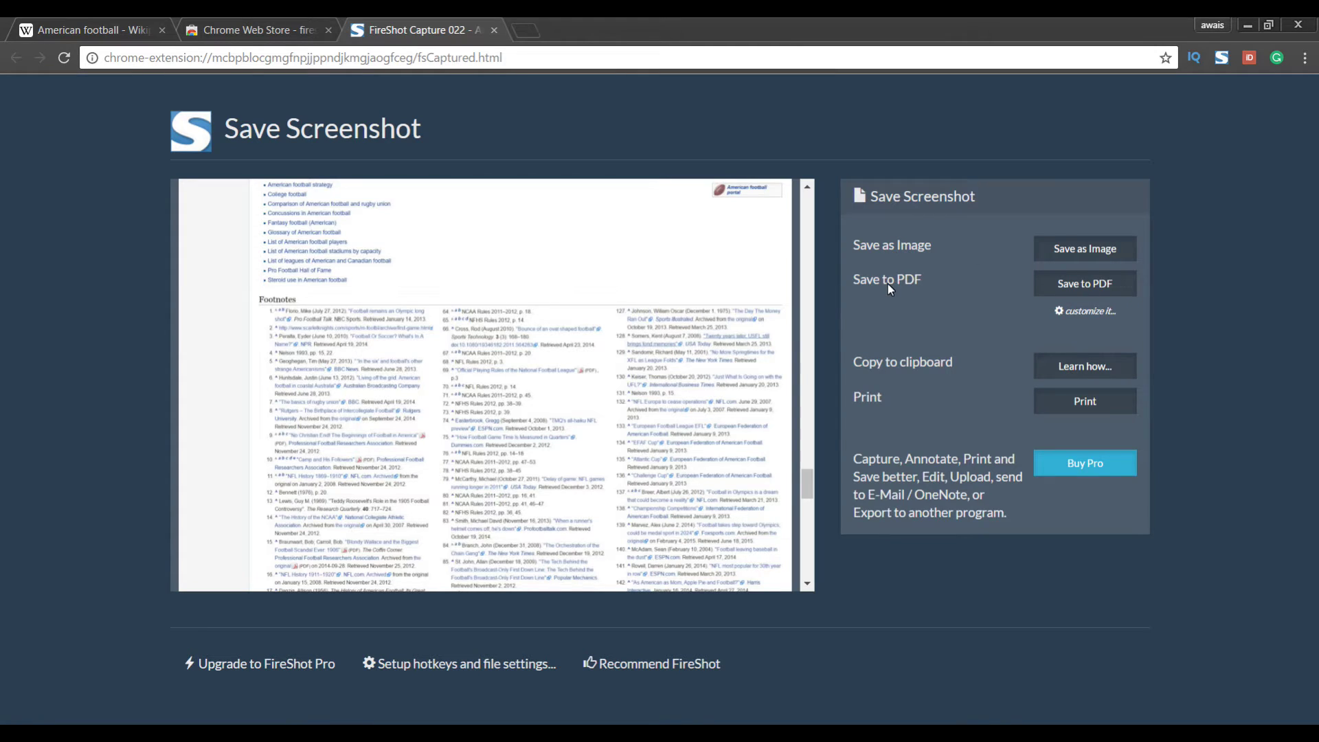
{"action": "left_click", "coordinate": [1083, 287]}
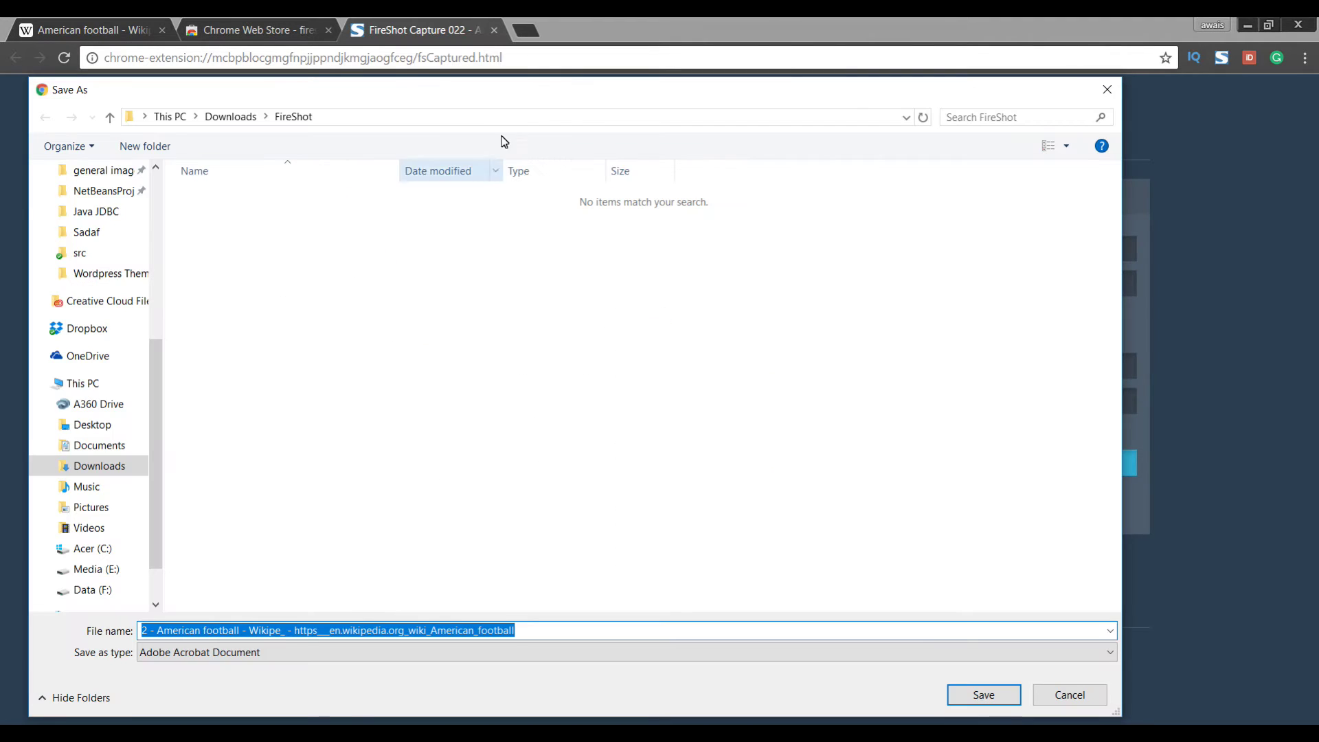
{"action": "left_click_drag", "start_coordinate": [631, 97], "coordinate": [776, 66]}
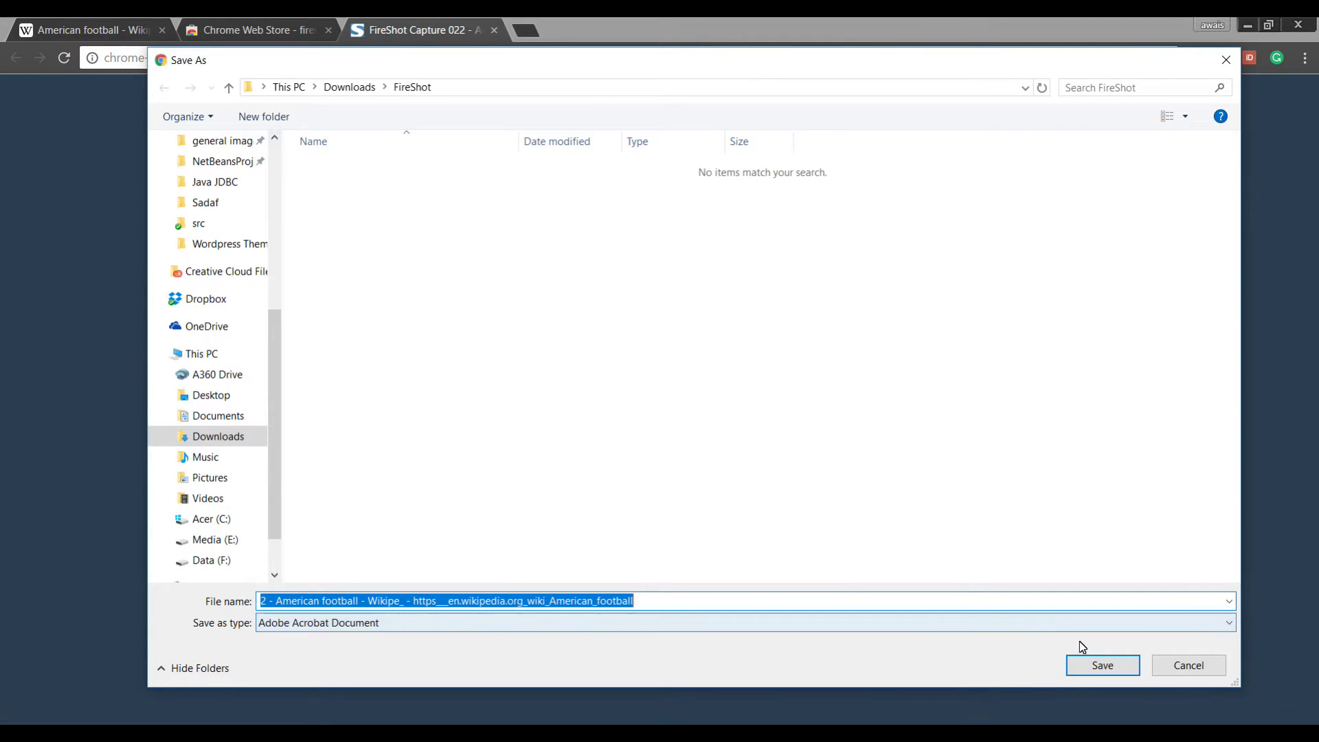
{"action": "left_click", "coordinate": [1172, 663]}
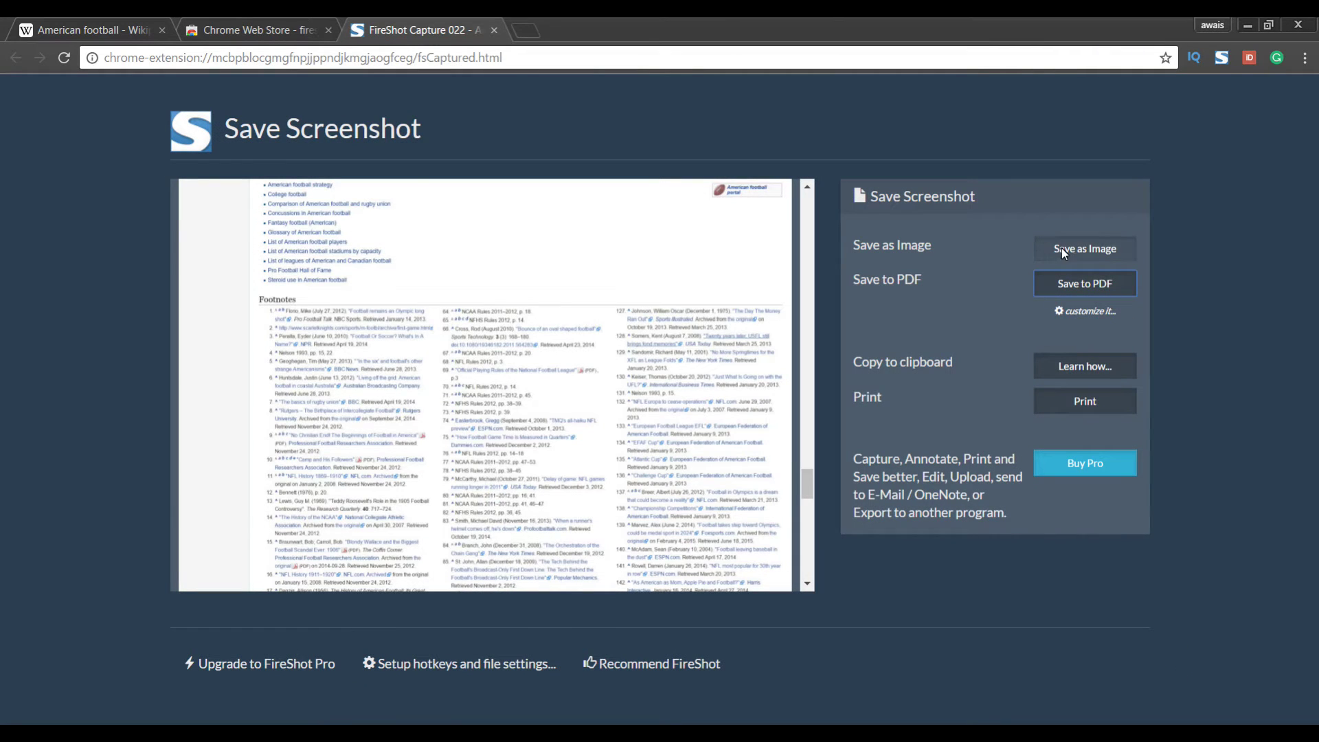
{"action": "left_click", "coordinate": [1082, 251]}
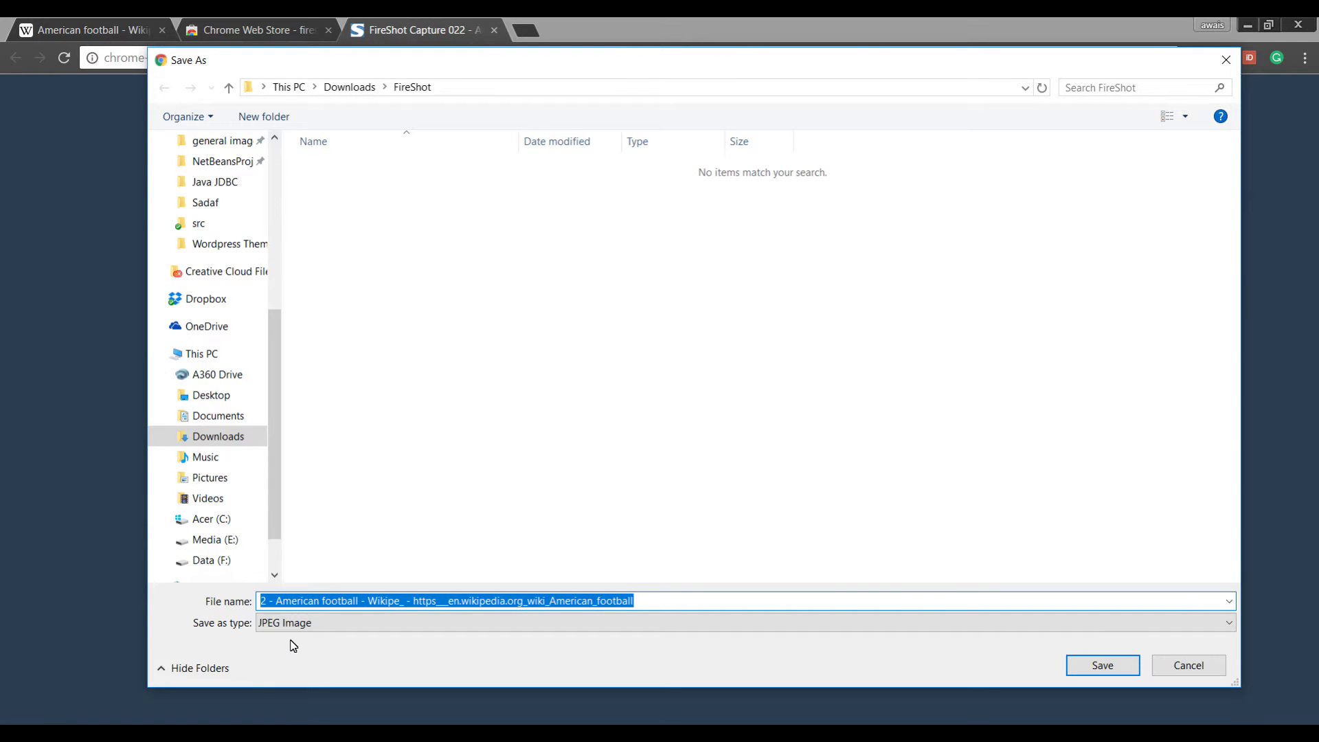
{"action": "left_click", "coordinate": [1183, 665]}
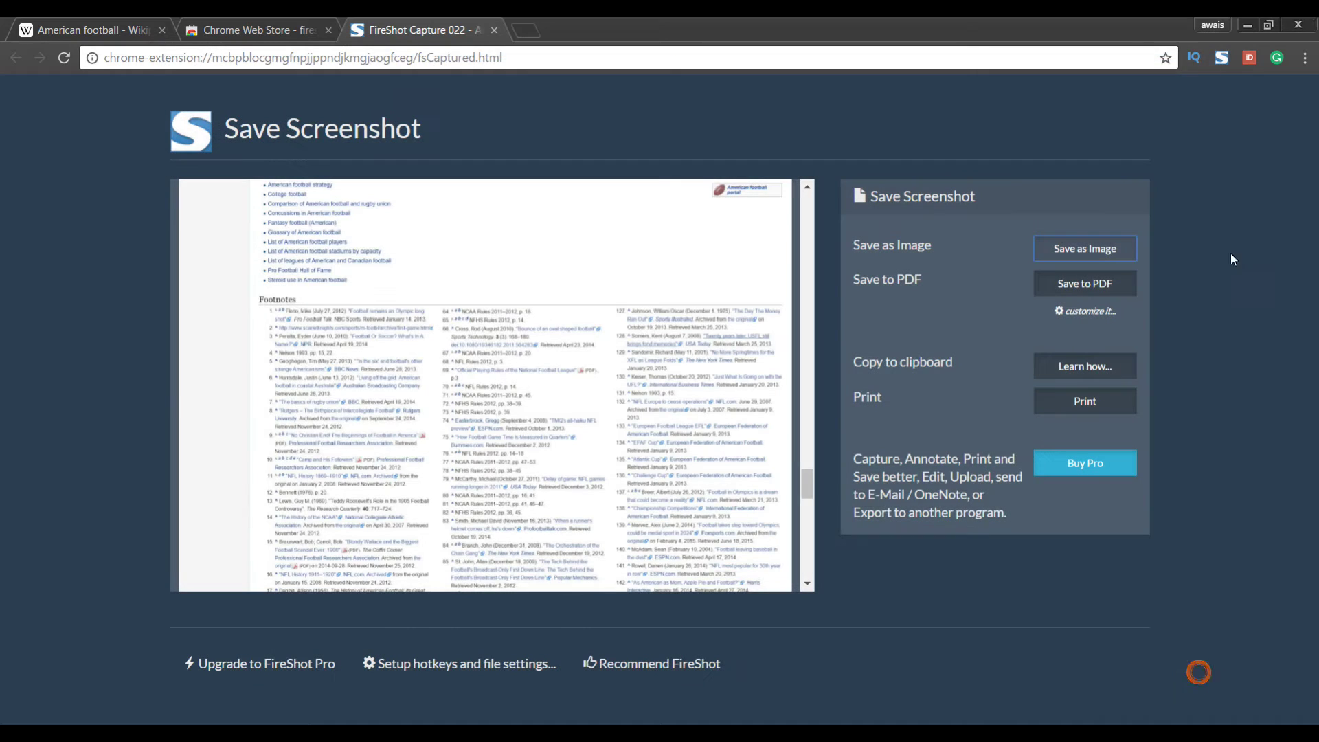
- In FireShot Options, choose PNG under Save Image As and save the settings
{"action": "left_click", "coordinate": [1220, 59]}
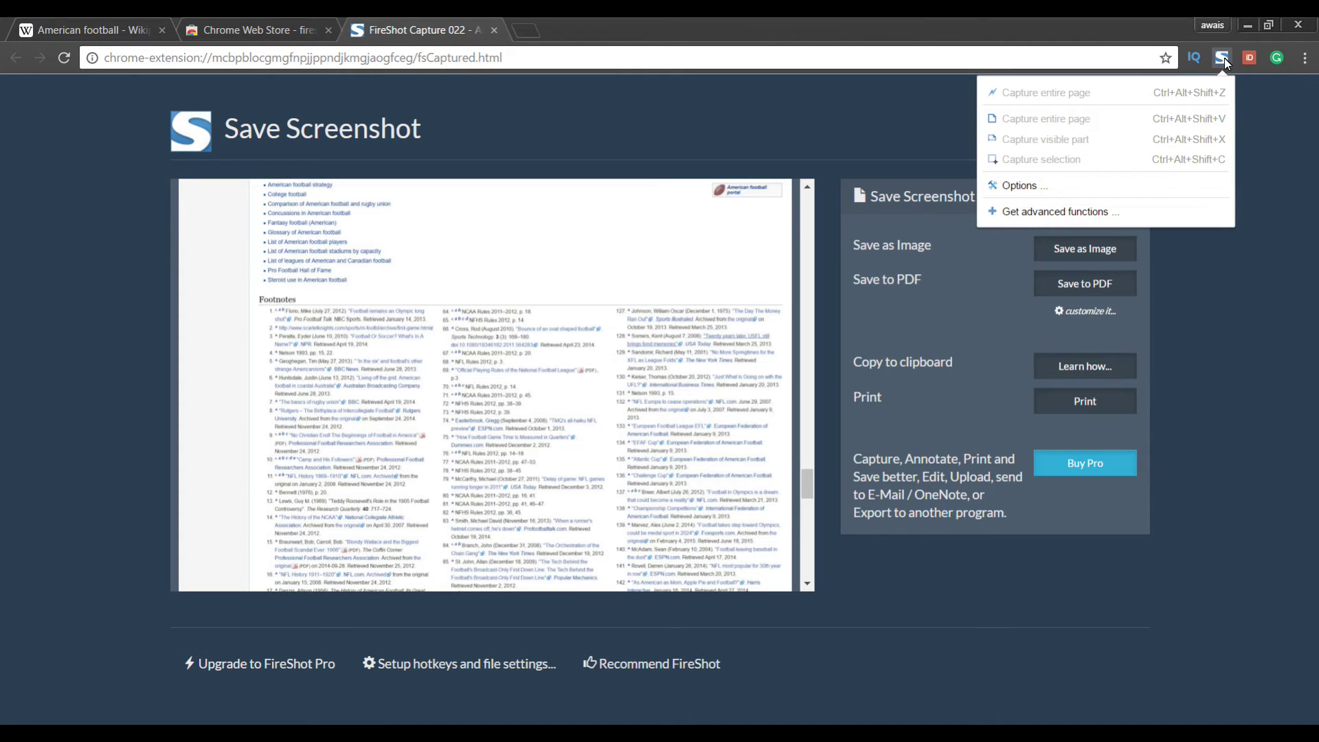
{"action": "left_click", "coordinate": [1035, 184]}
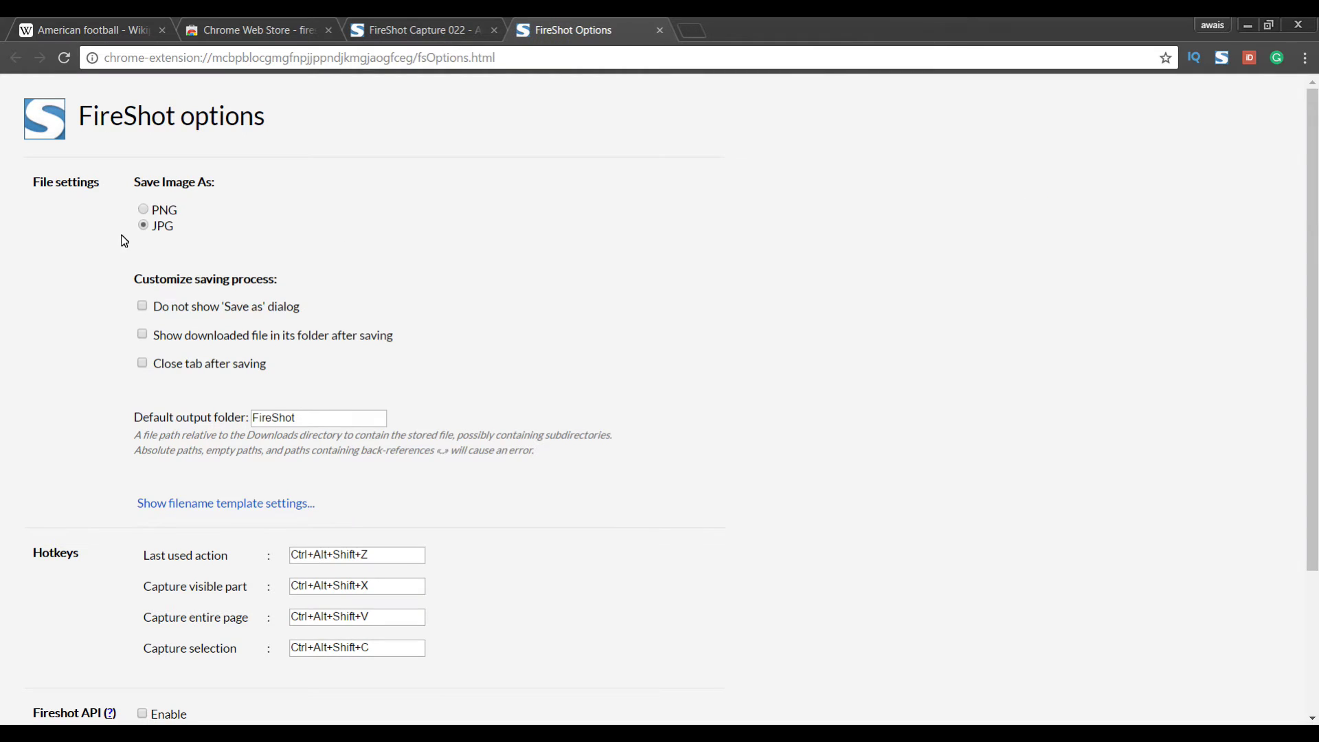
{"action": "left_click", "coordinate": [146, 211]}
{"action": "scroll", "coordinate": [315, 382], "scroll_direction": "down", "scroll_amount": 5}
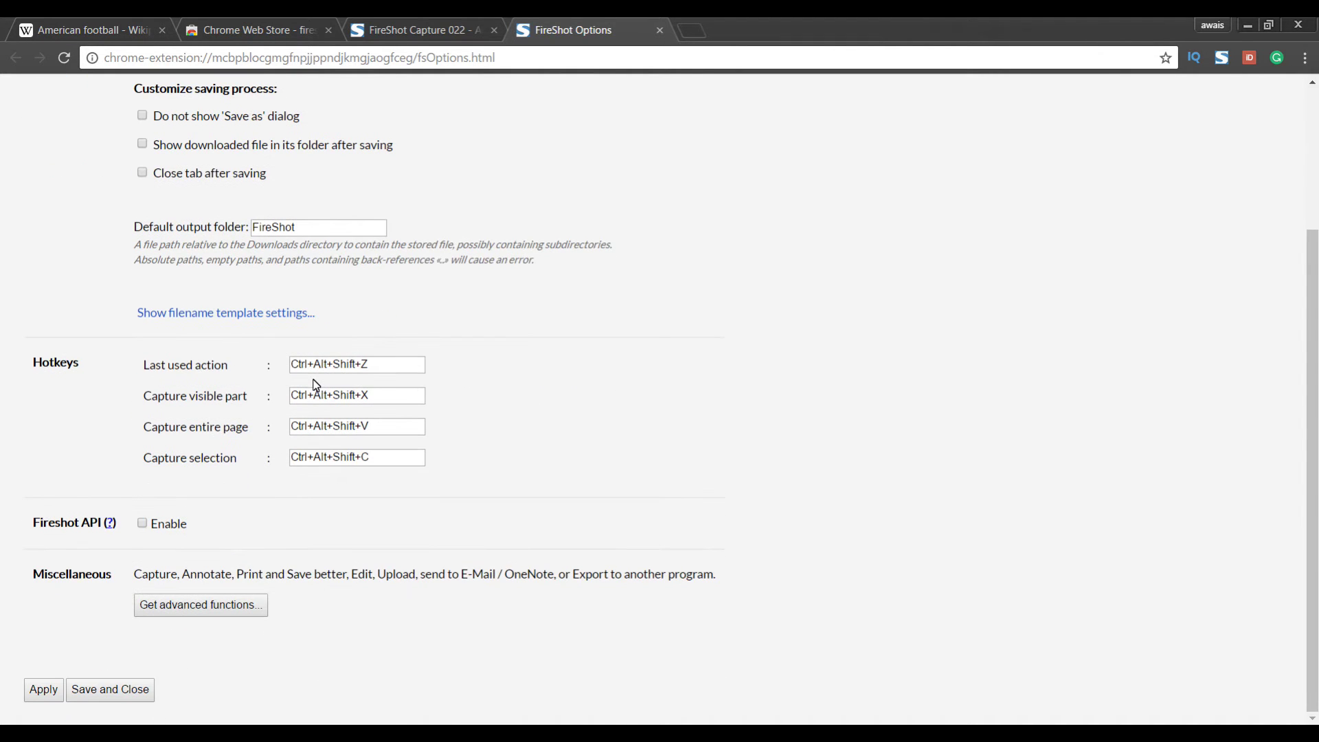
{"action": "left_click", "coordinate": [132, 691]}
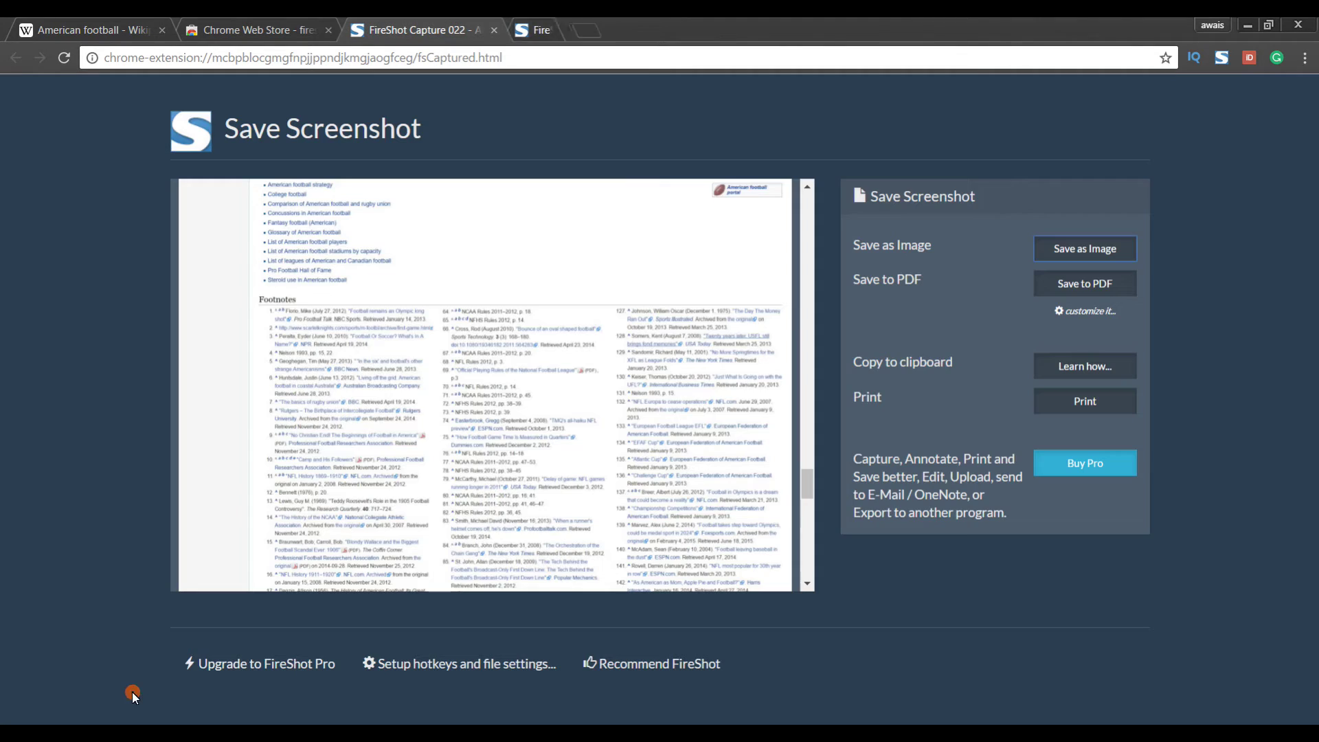
{"action": "right_click", "coordinate": [519, 343]}
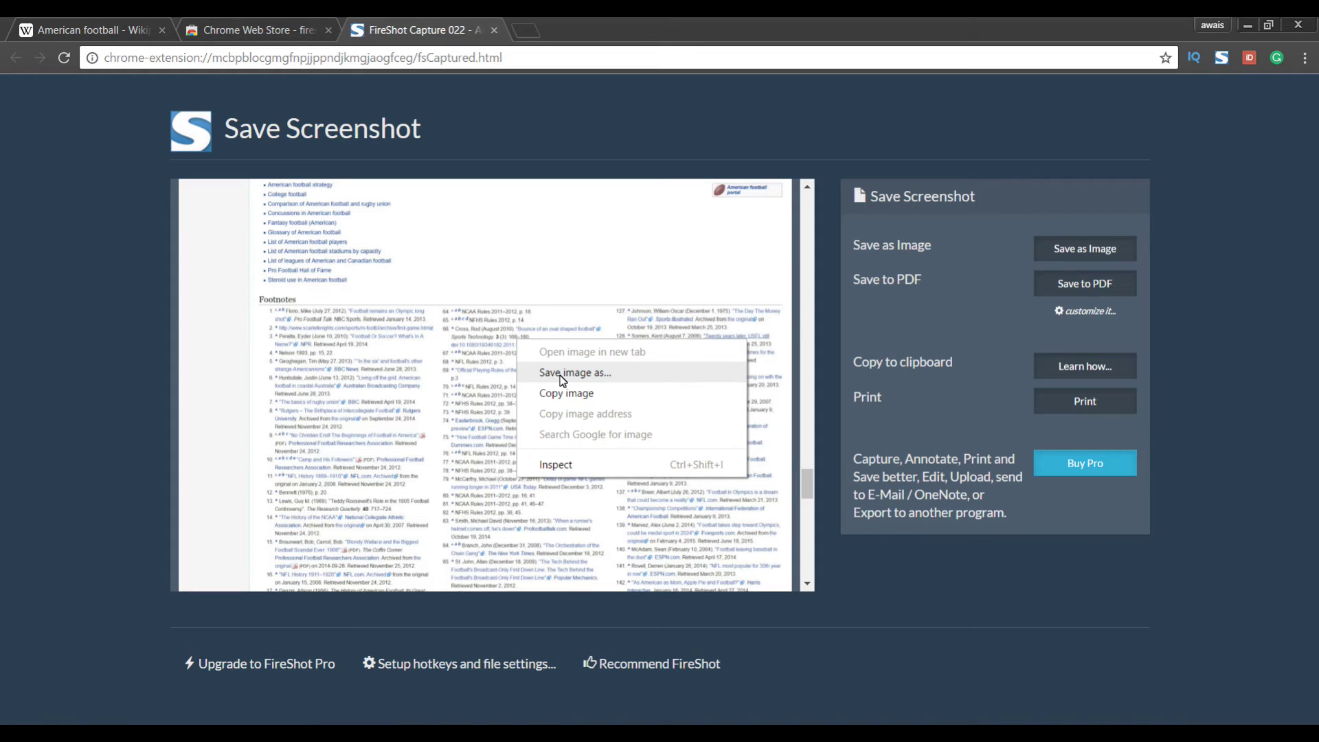
{"action": "left_click", "coordinate": [447, 357]}
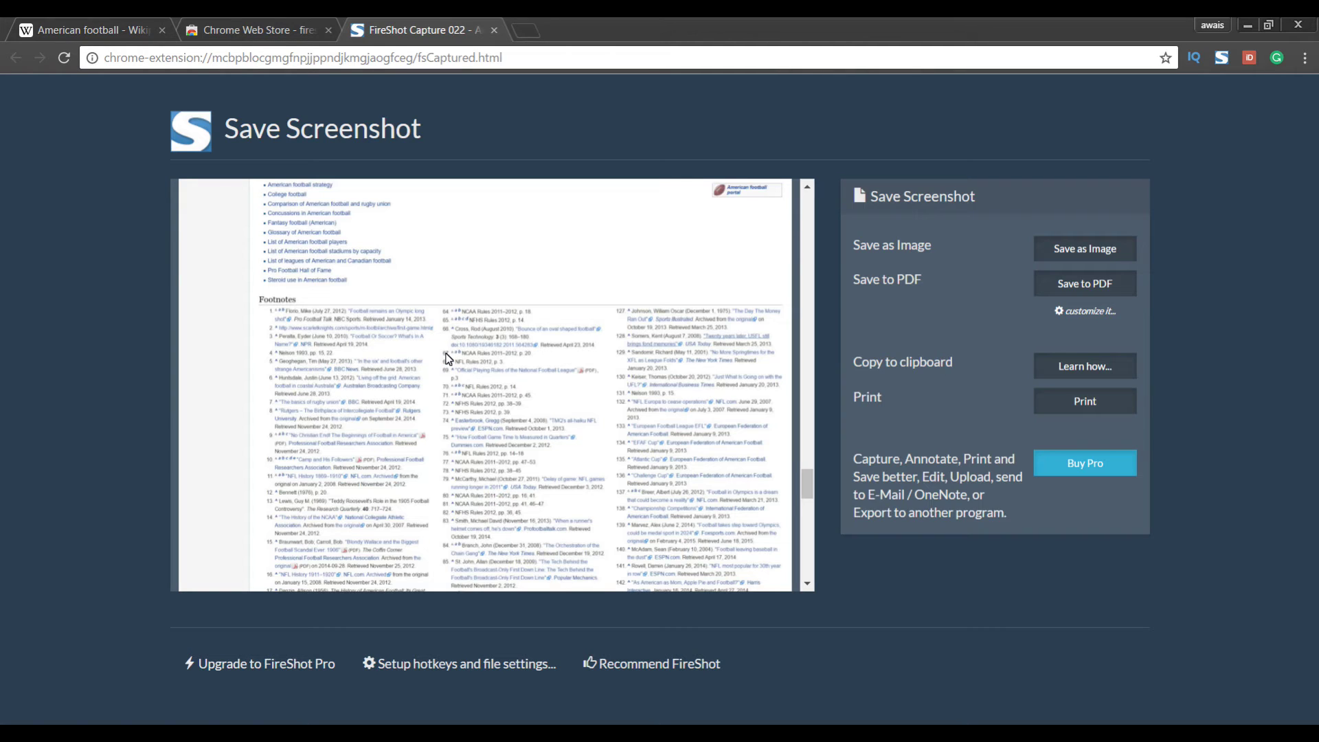
{"action": "right_click", "coordinate": [447, 358]}
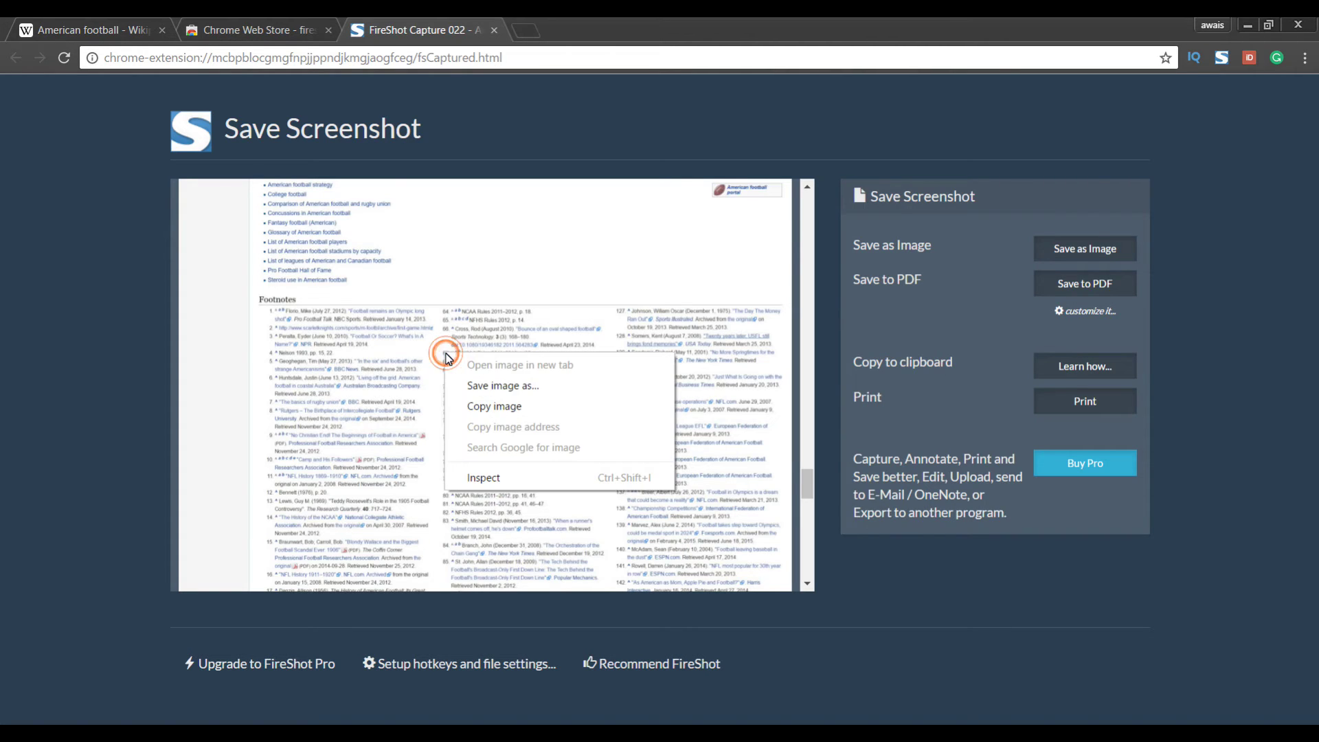
{"action": "left_click", "coordinate": [362, 410]}
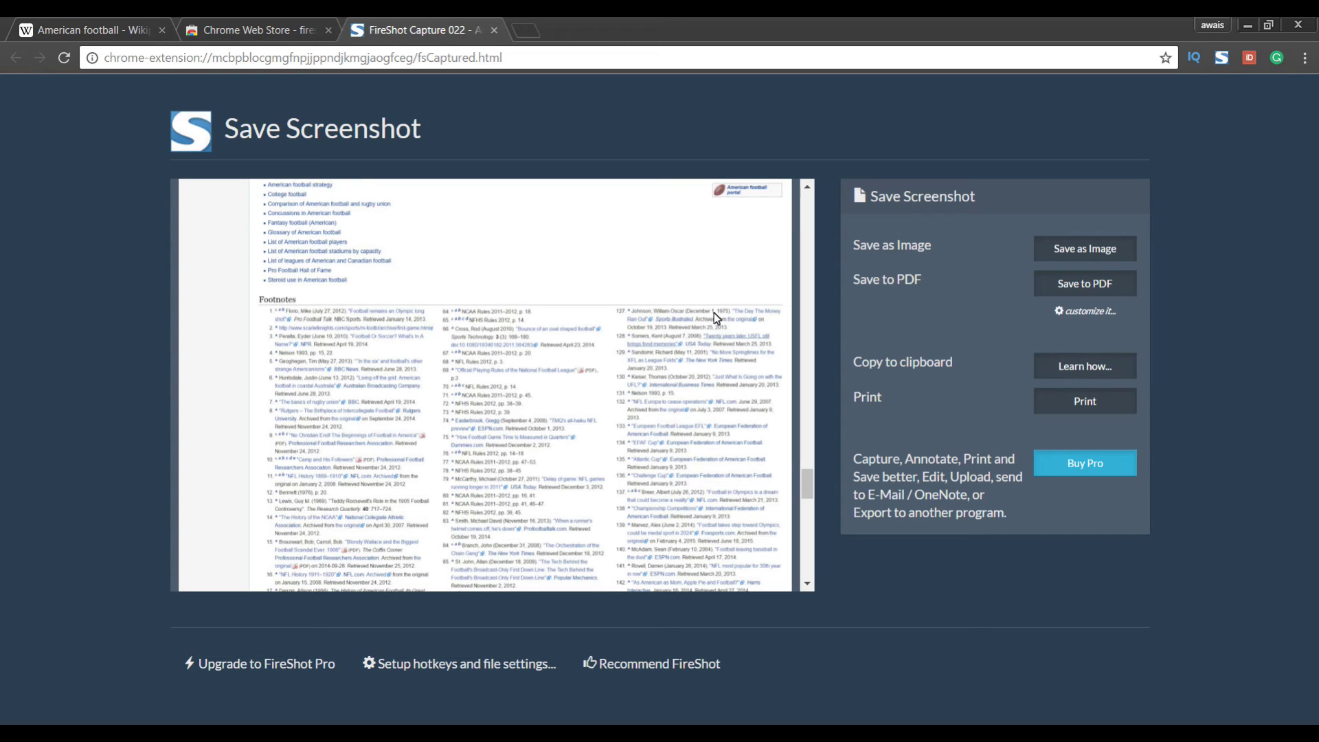
{"action": "scroll", "coordinate": [714, 312], "scroll_direction": "up", "scroll_amount": 20}
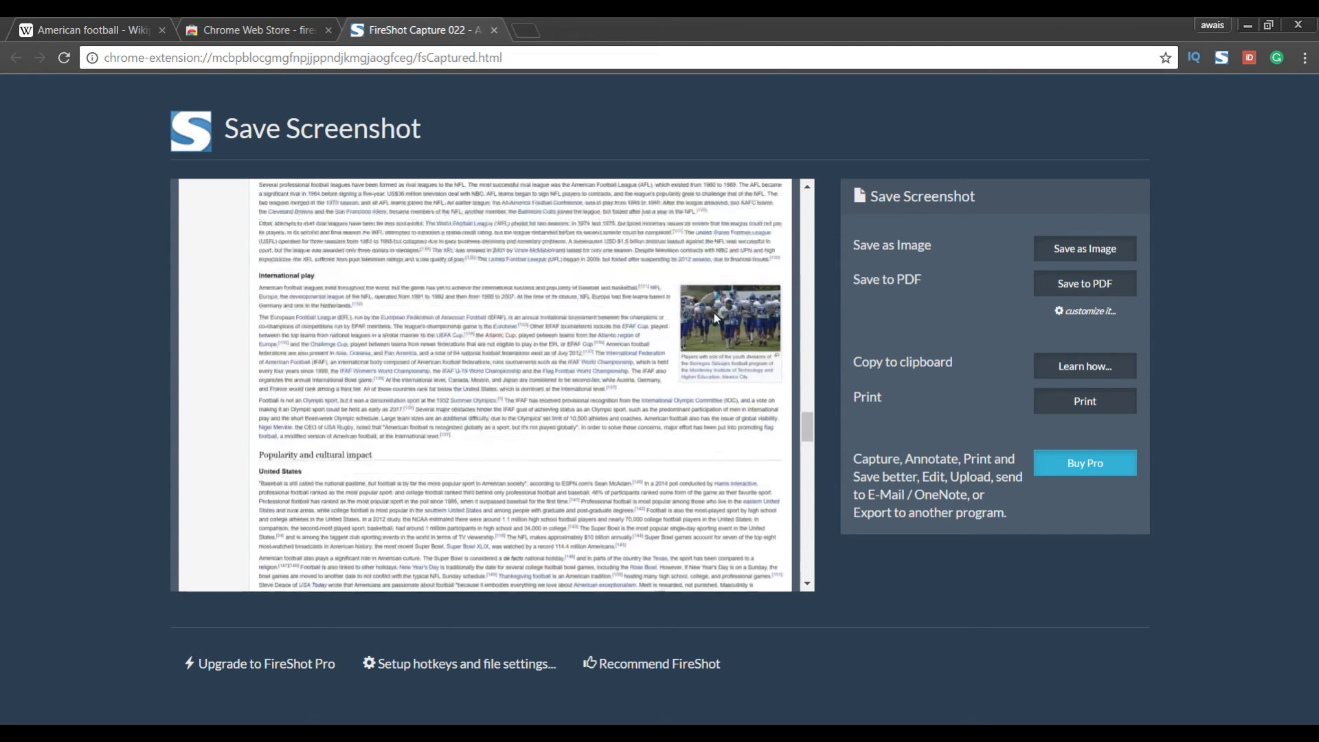
{"action": "scroll", "coordinate": [715, 312], "scroll_direction": "up", "scroll_amount": 15}
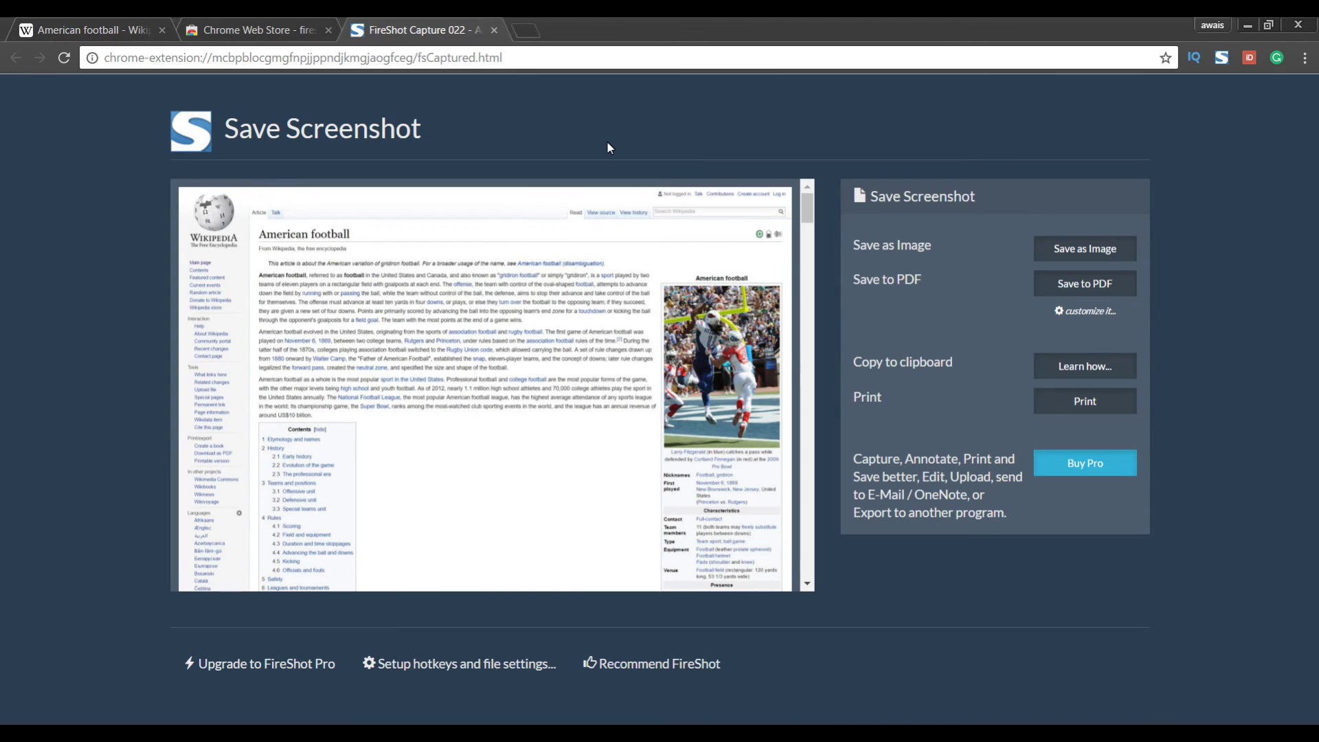